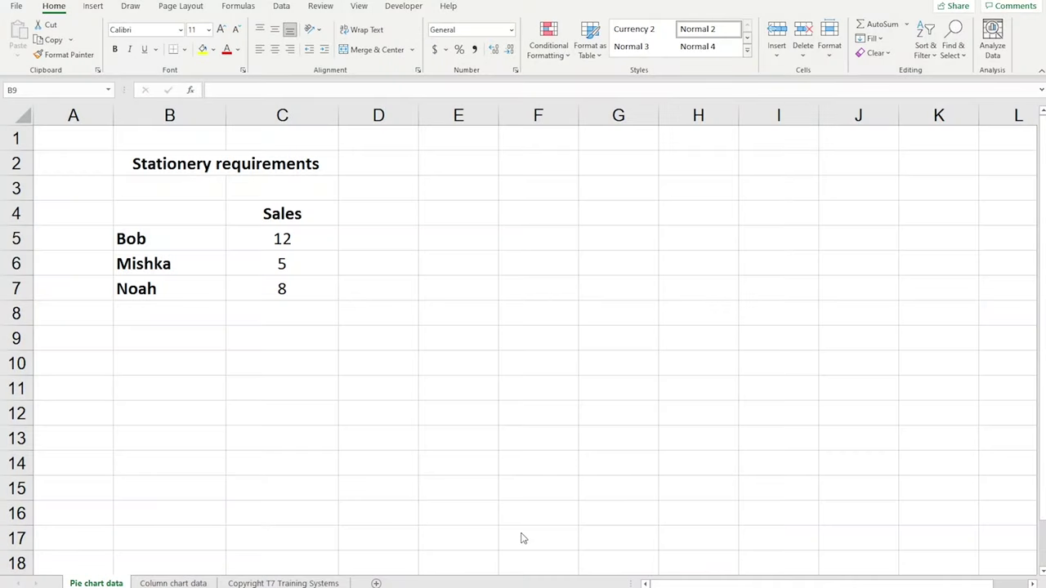
- Glance at the Column chart data sheet and return to the Pie chart data sheet
{"action": "left_click", "coordinate": [175, 335]}
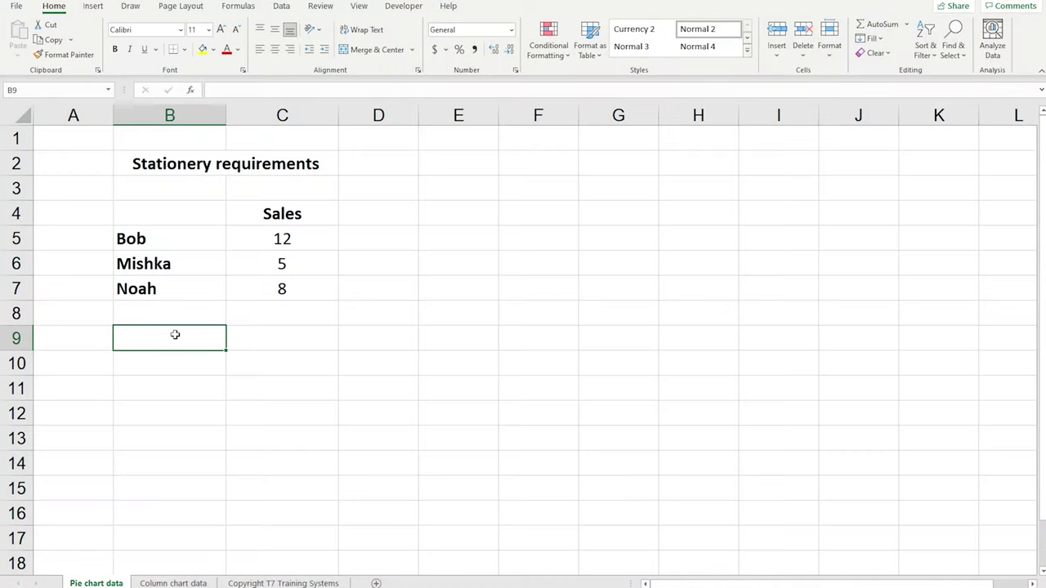
{"action": "left_click", "coordinate": [172, 584]}
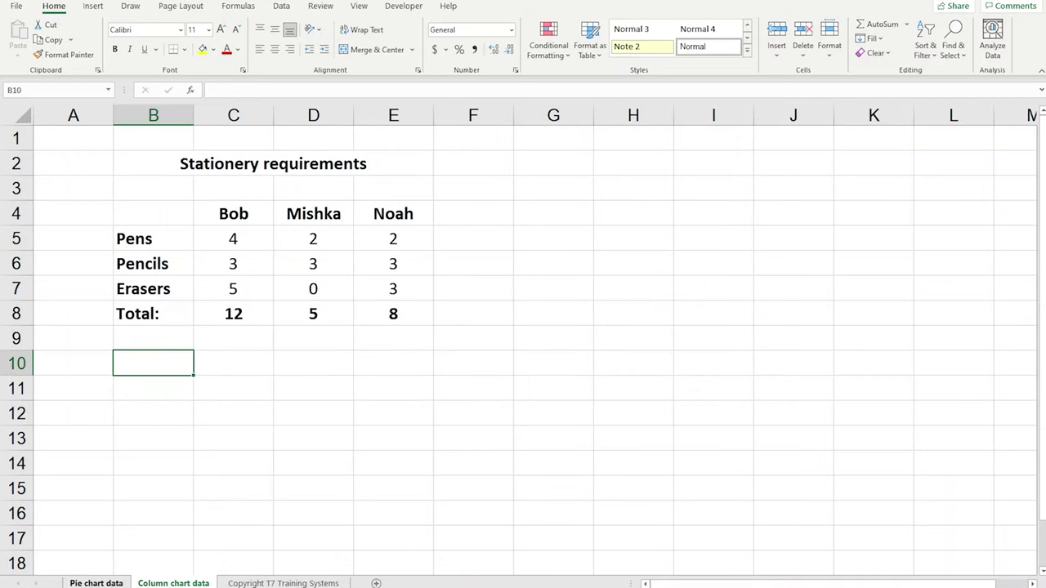
{"action": "left_click", "coordinate": [108, 583]}
- Insert a recommended Pie chart of the Sales table B4:C7
{"action": "left_click_drag", "start_coordinate": [318, 295], "coordinate": [191, 217]}
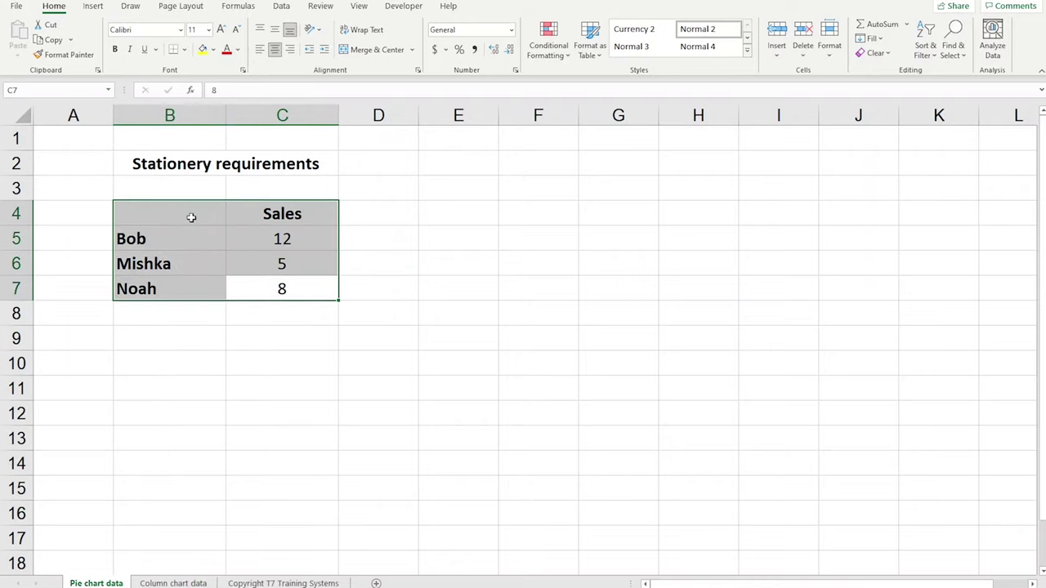
{"action": "left_click", "coordinate": [94, 7]}
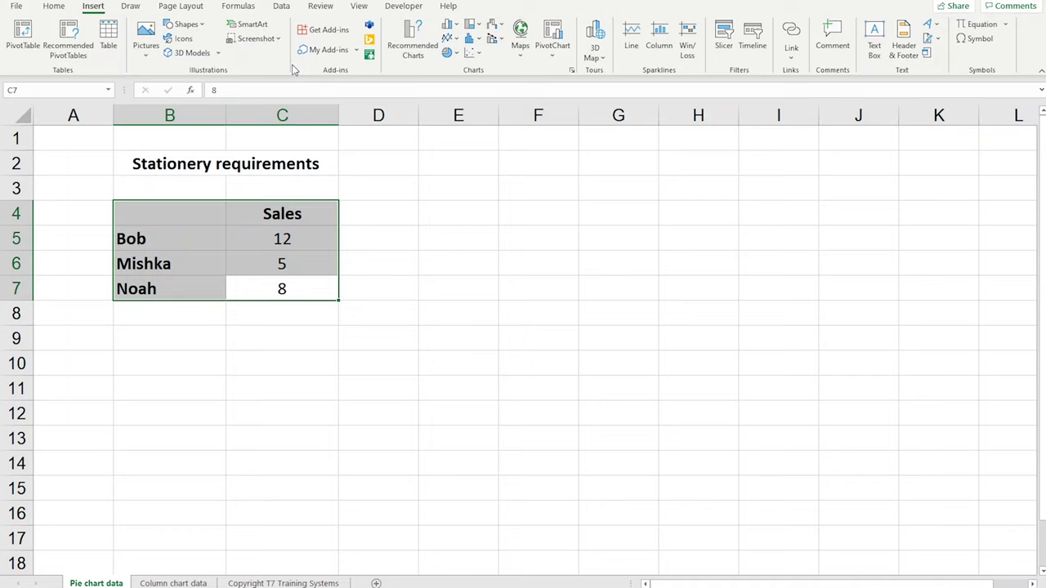
{"action": "left_click", "coordinate": [406, 47]}
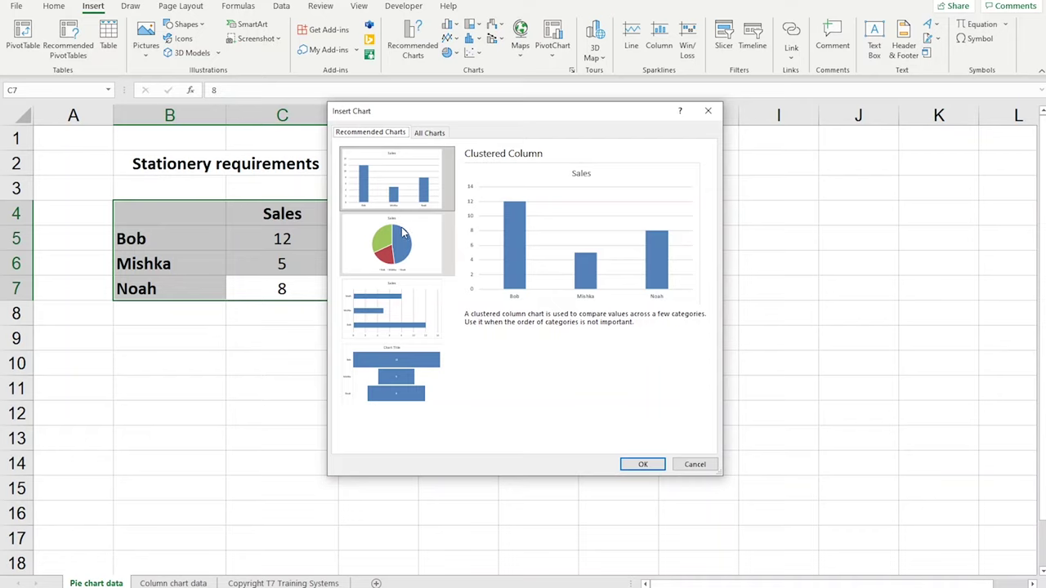
{"action": "left_click", "coordinate": [400, 237]}
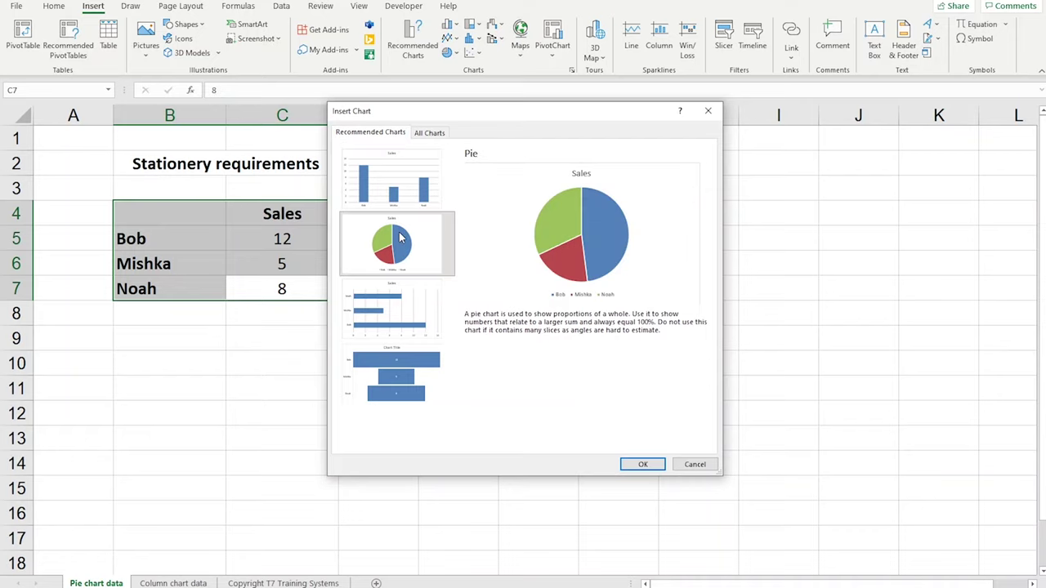
{"action": "left_click", "coordinate": [642, 466]}
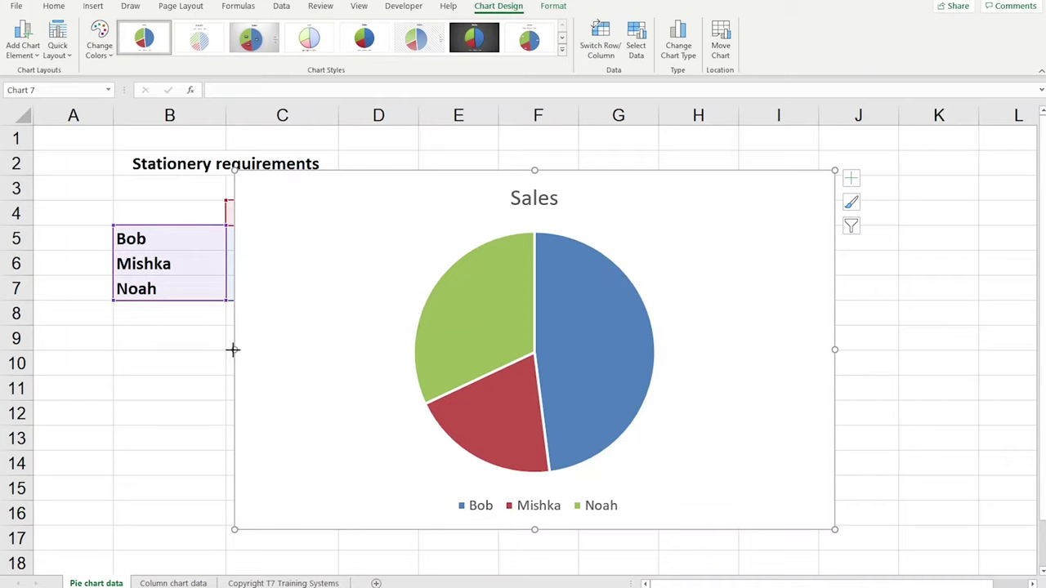
- Move the pie chart right of the table and label slices with percentages only: 48%, 20%, 32%
{"action": "left_click_drag", "start_coordinate": [235, 350], "coordinate": [416, 369]}
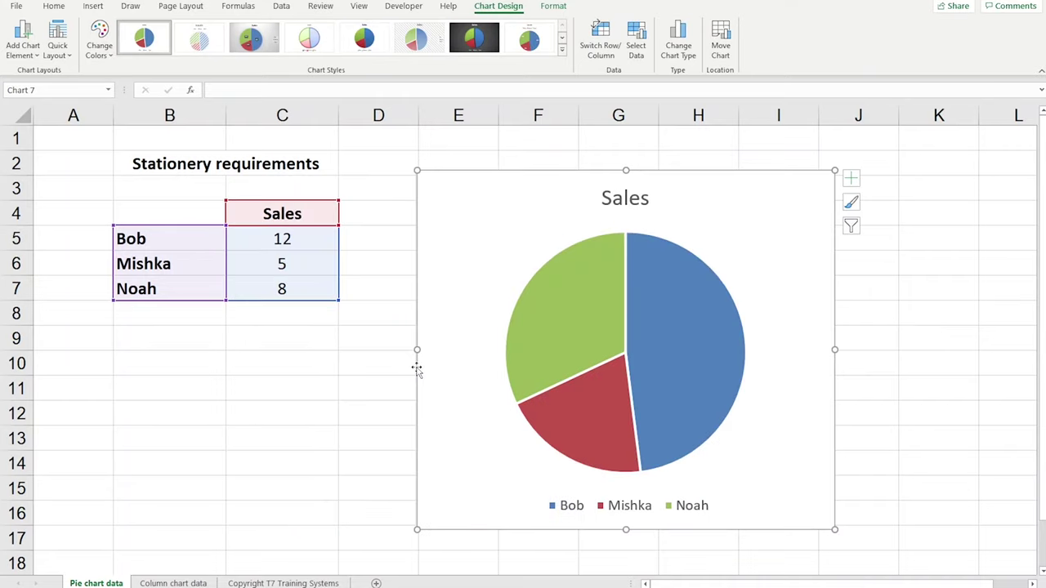
{"action": "left_click", "coordinate": [852, 180]}
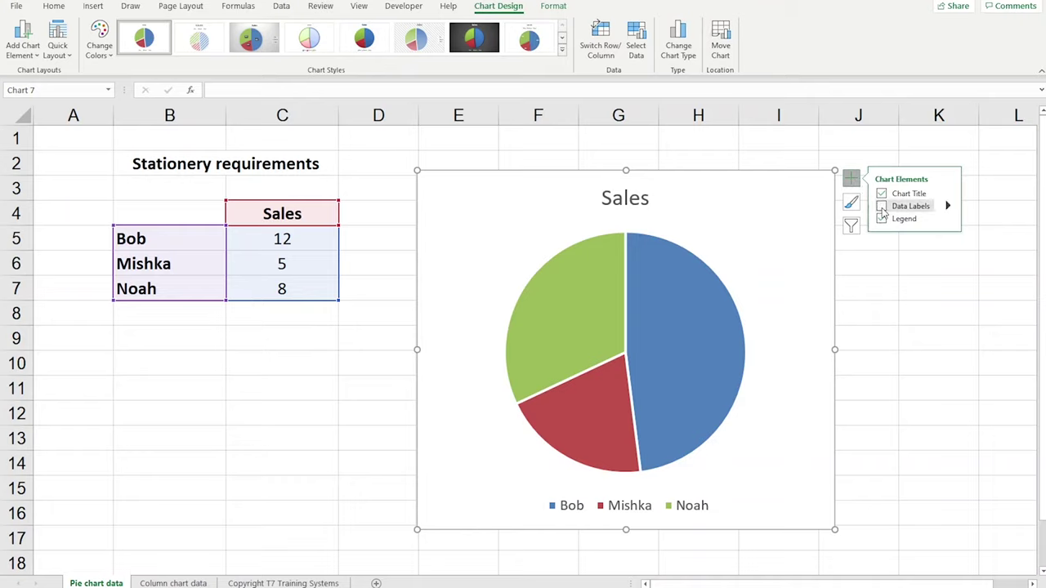
{"action": "left_click", "coordinate": [881, 207]}
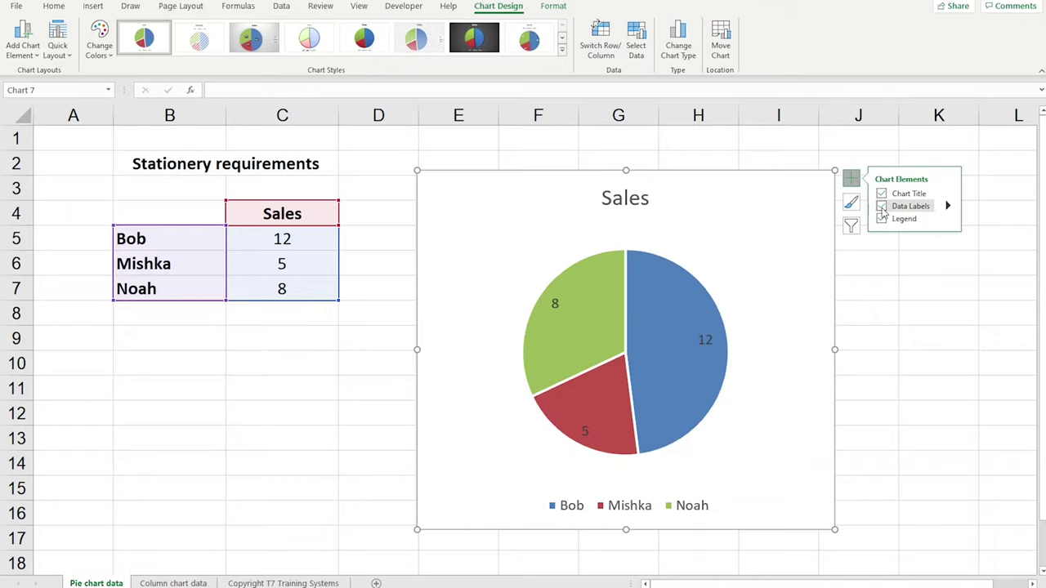
{"action": "left_click", "coordinate": [948, 207]}
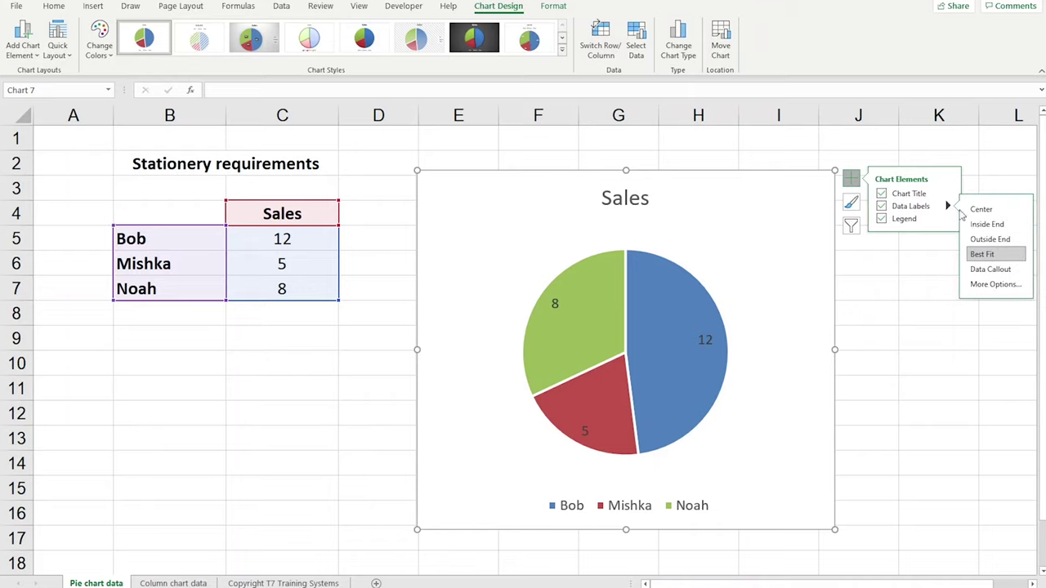
{"action": "left_click", "coordinate": [988, 284]}
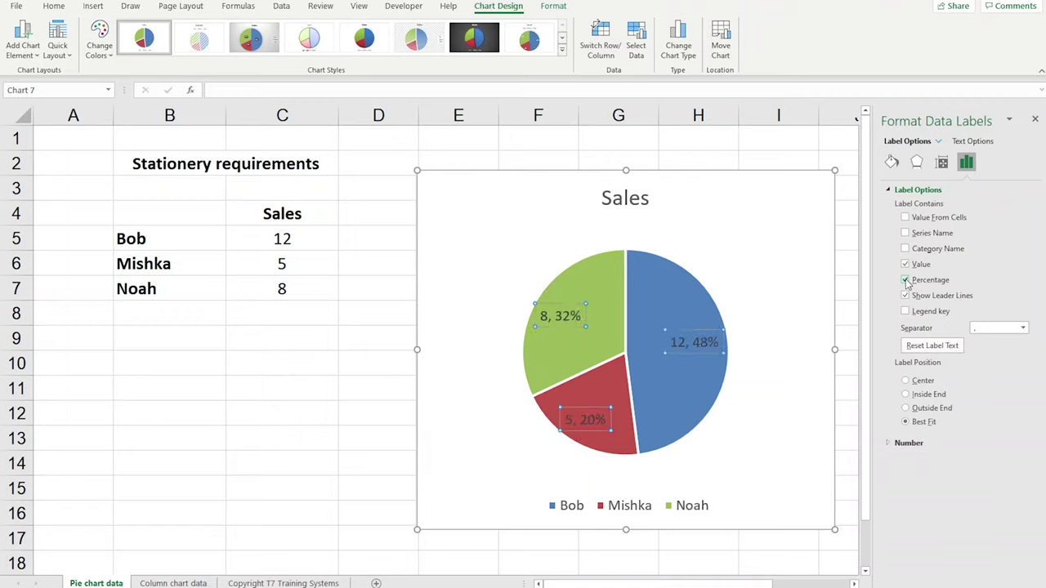
{"action": "left_click", "coordinate": [905, 264]}
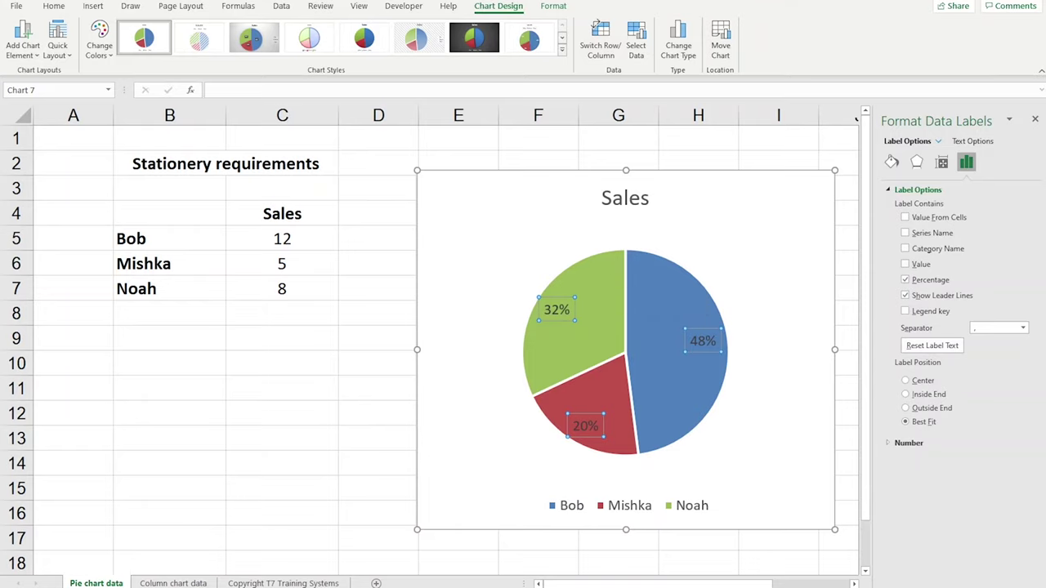
- Close the label formatting pane and change Noah's sales in C7 to 12
{"action": "left_click", "coordinate": [1036, 120]}
{"action": "left_click", "coordinate": [282, 289]}
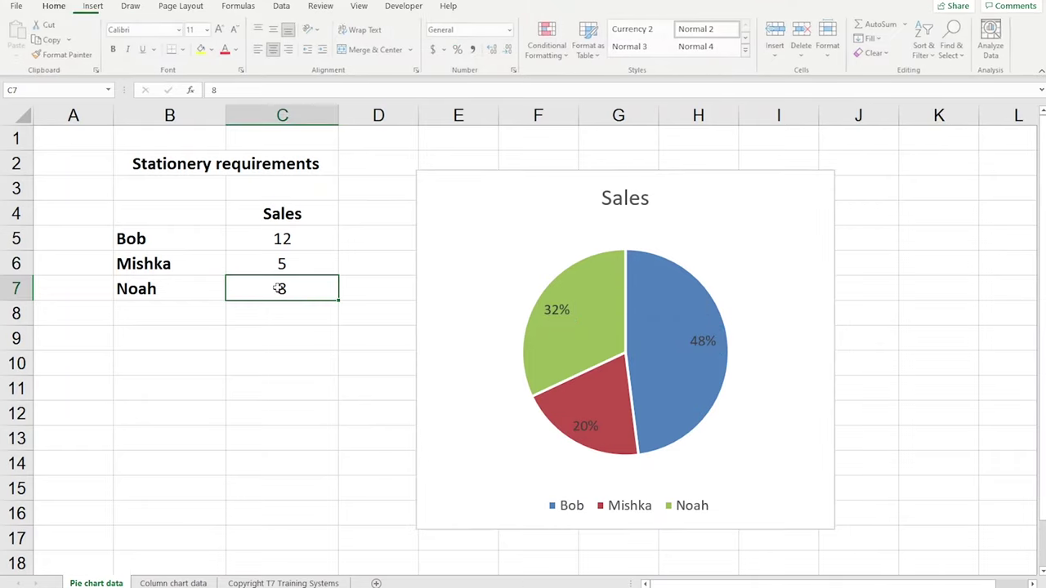
{"action": "type", "text": "12"}
{"action": "key", "text": "Return"}
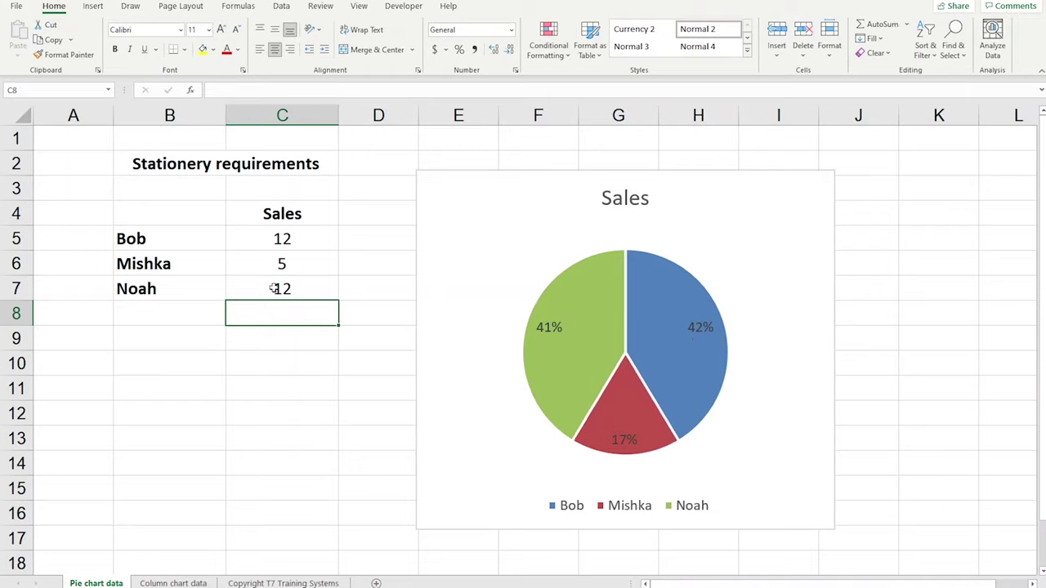
- Restore Noah's sales in C7 to 8
{"action": "left_click", "coordinate": [274, 289]}
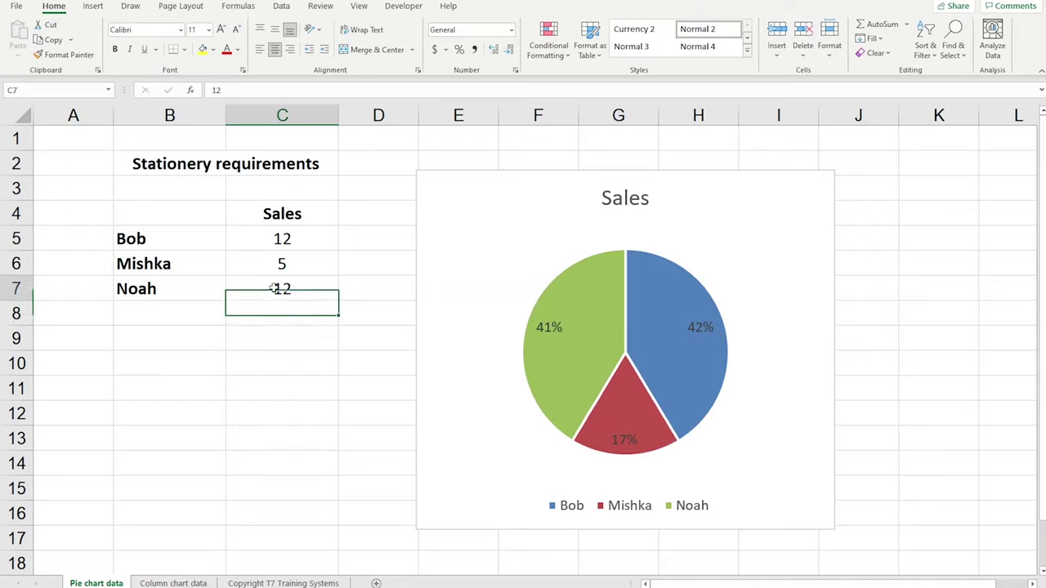
{"action": "type", "text": "8"}
{"action": "key", "text": "Return"}
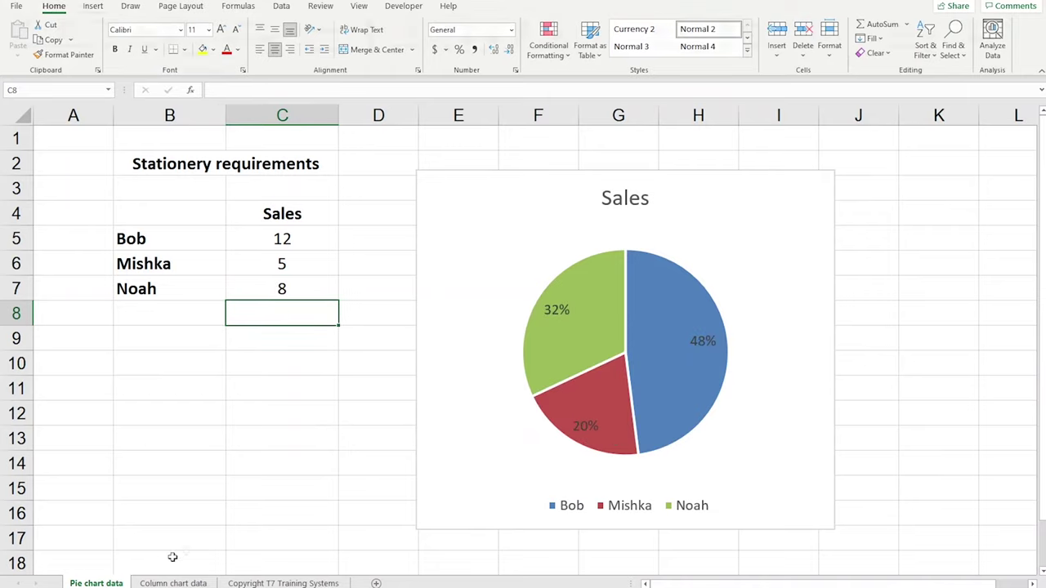
{"action": "key", "text": "alt+n"}
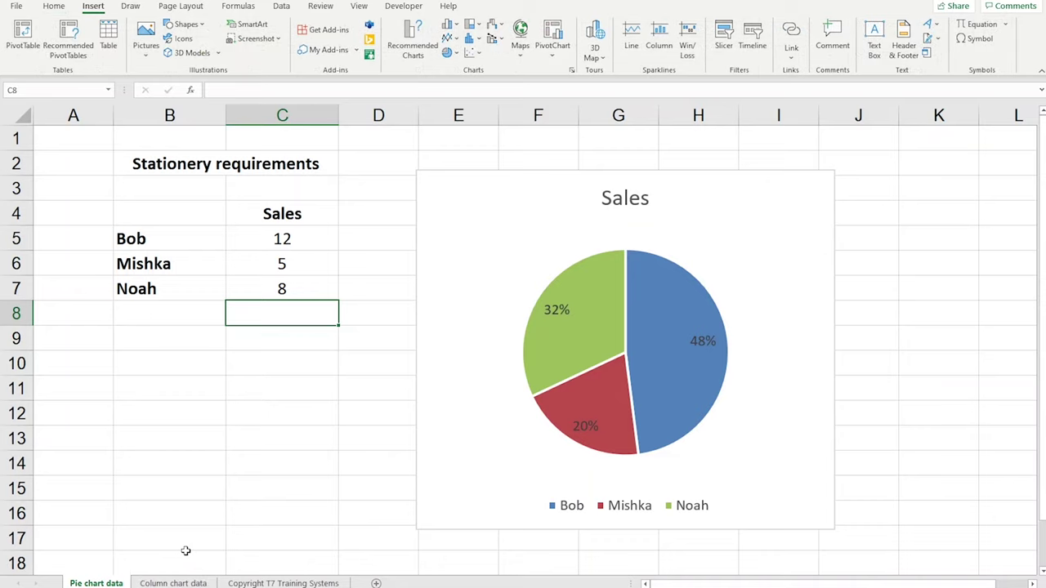
- On the Column chart data sheet, select B4:E7 and choose Stacked Column from Recommended Charts
{"action": "left_click", "coordinate": [174, 583]}
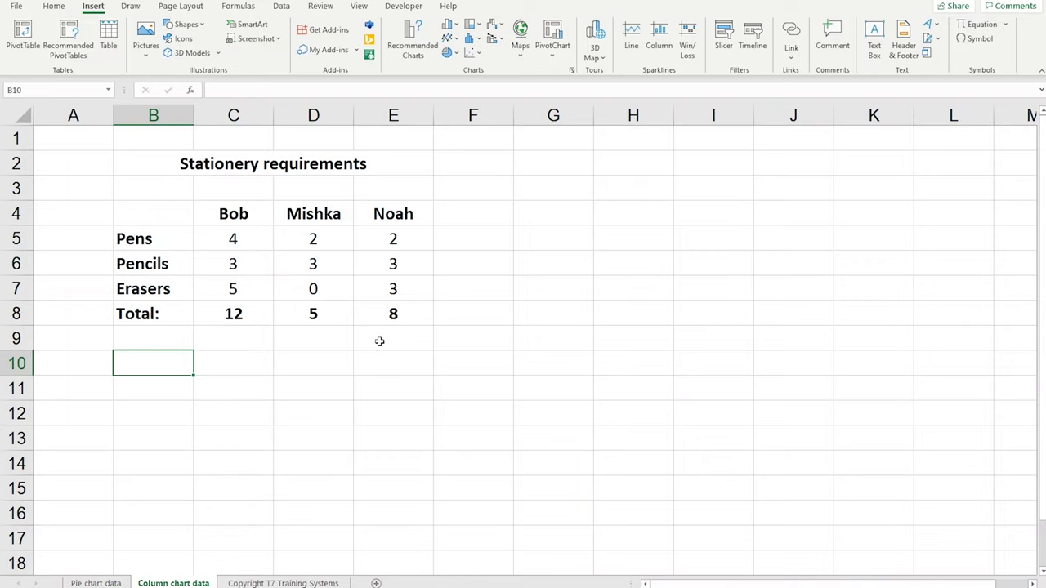
{"action": "left_click_drag", "start_coordinate": [390, 284], "coordinate": [171, 214]}
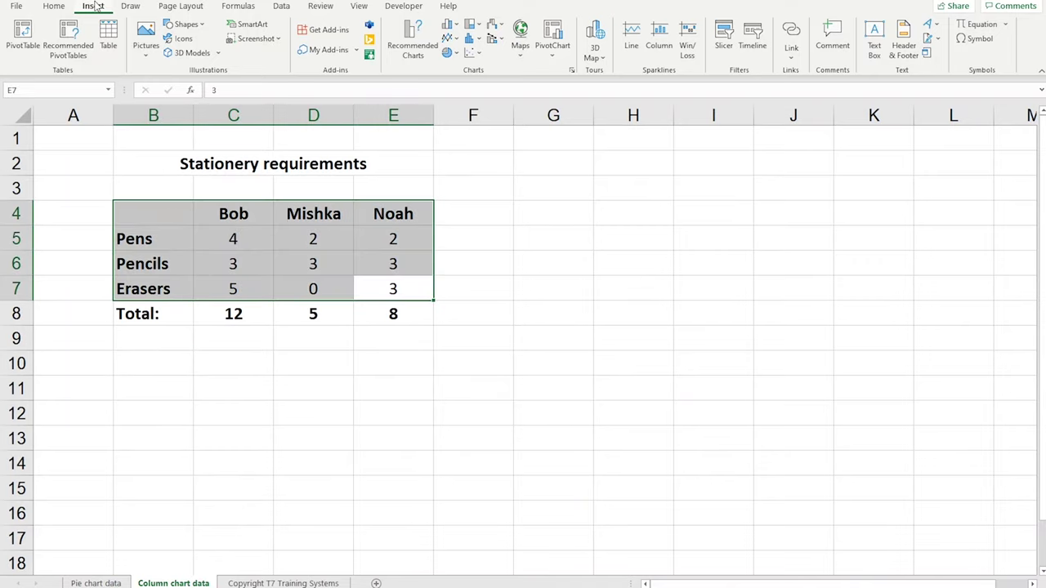
{"action": "left_click", "coordinate": [408, 43]}
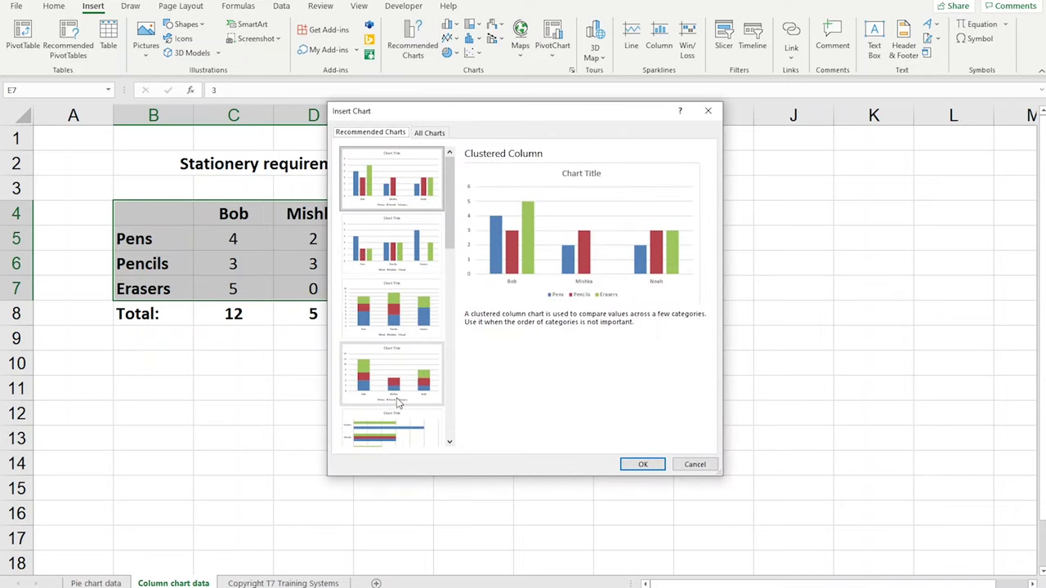
{"action": "left_click_drag", "start_coordinate": [448, 209], "coordinate": [460, 175]}
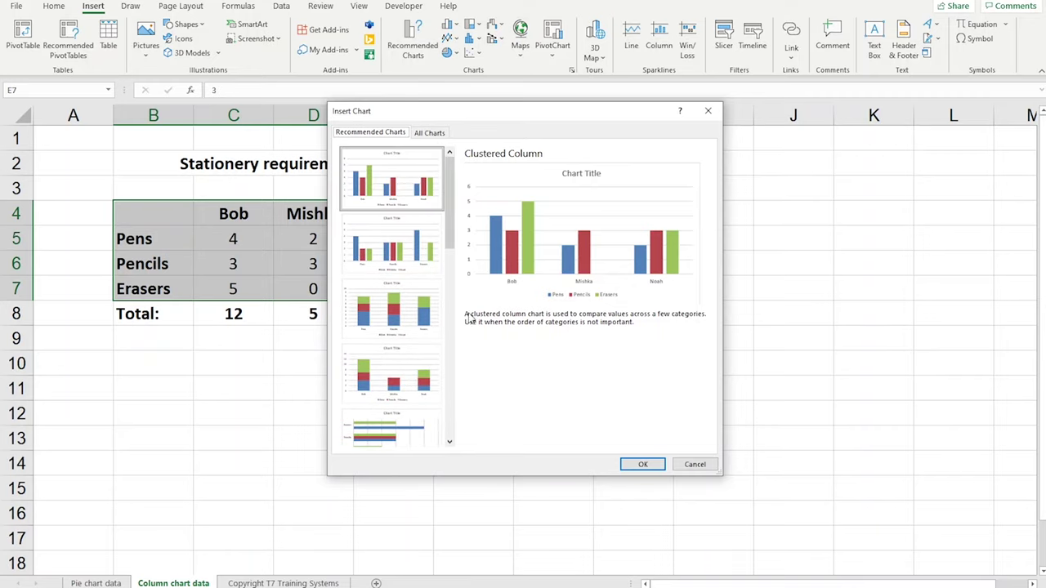
{"action": "left_click", "coordinate": [393, 317]}
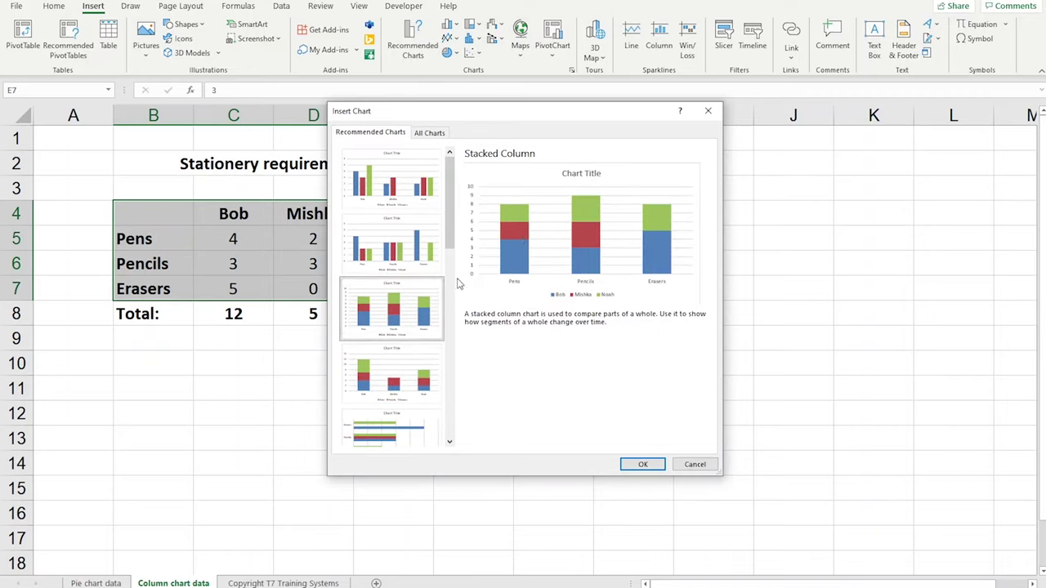
- Insert the stacked column chart, remove its title and show count labels on every segment
{"action": "left_click", "coordinate": [643, 465]}
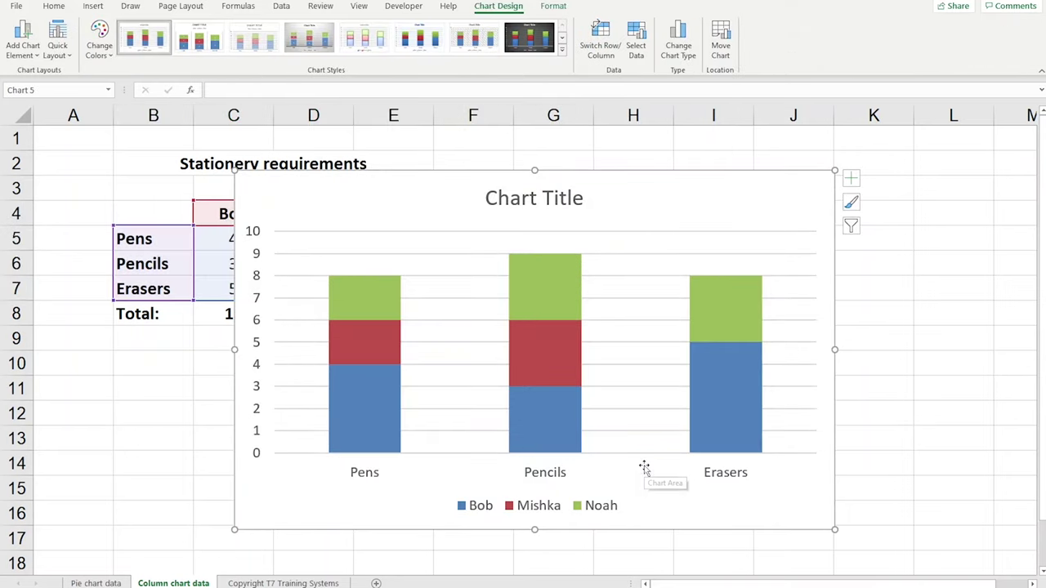
{"action": "left_click", "coordinate": [850, 180]}
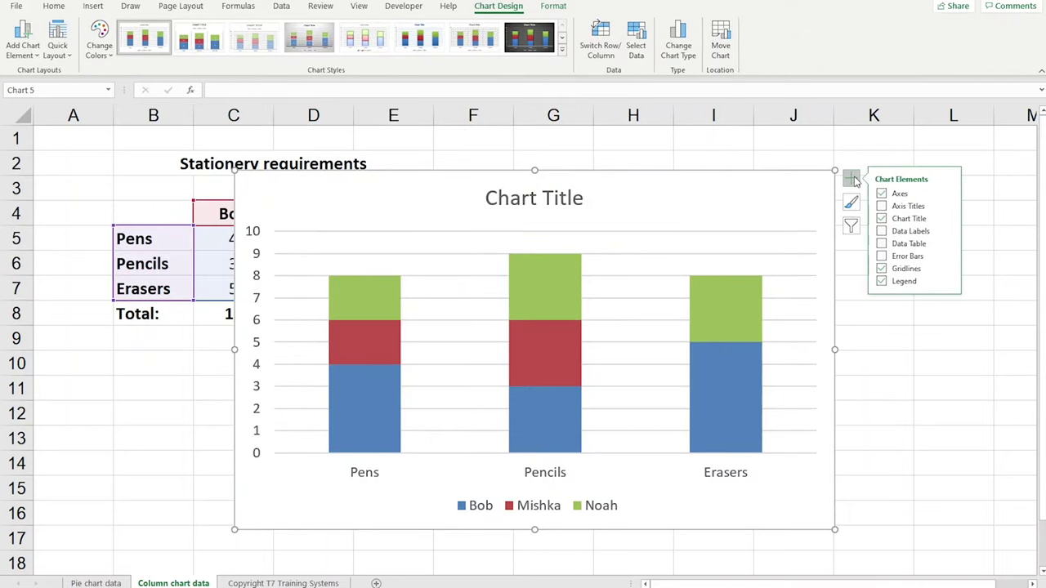
{"action": "left_click", "coordinate": [881, 219]}
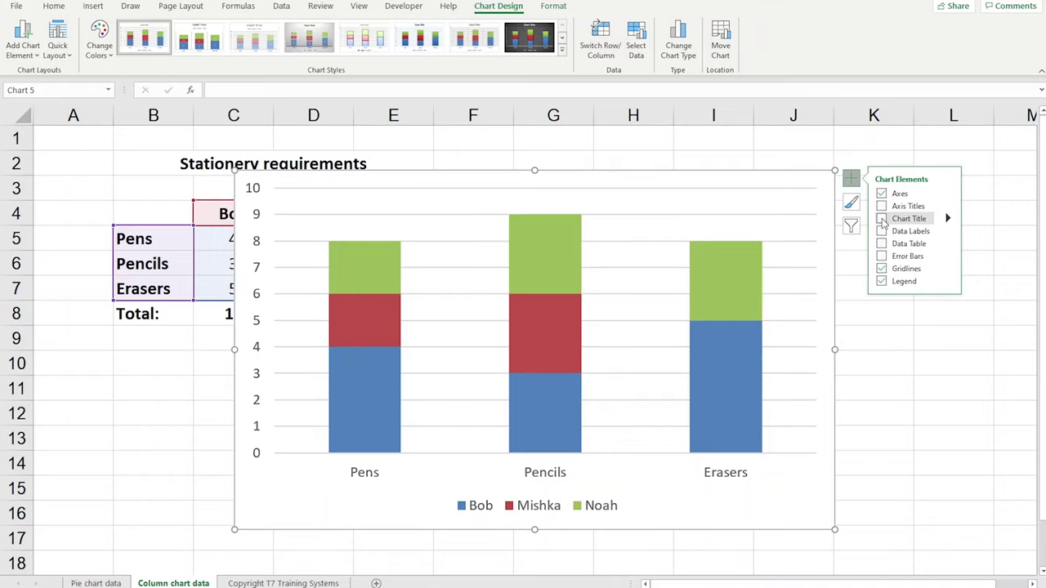
{"action": "left_click", "coordinate": [882, 231]}
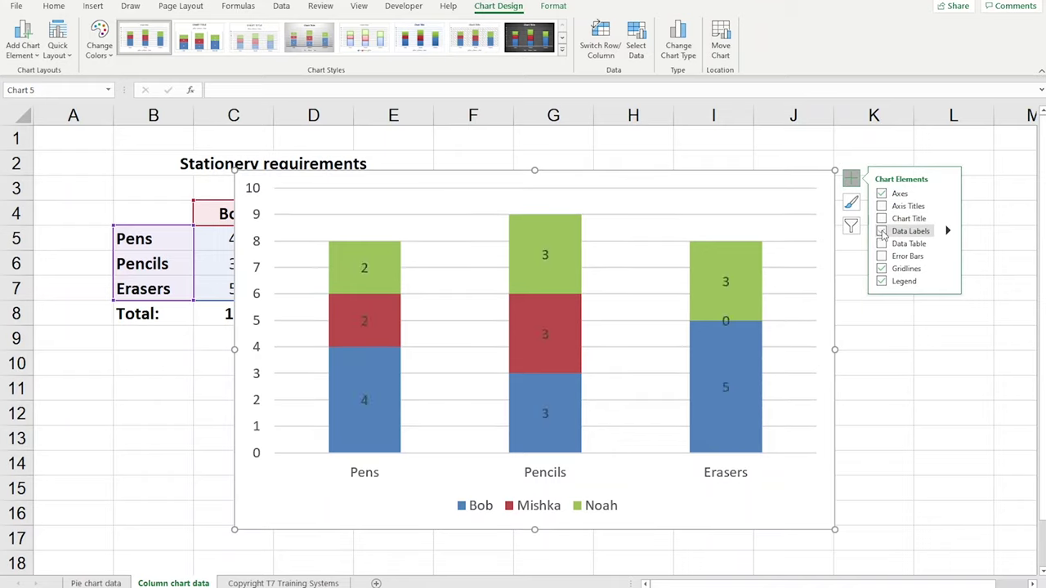
{"action": "left_click", "coordinate": [948, 232]}
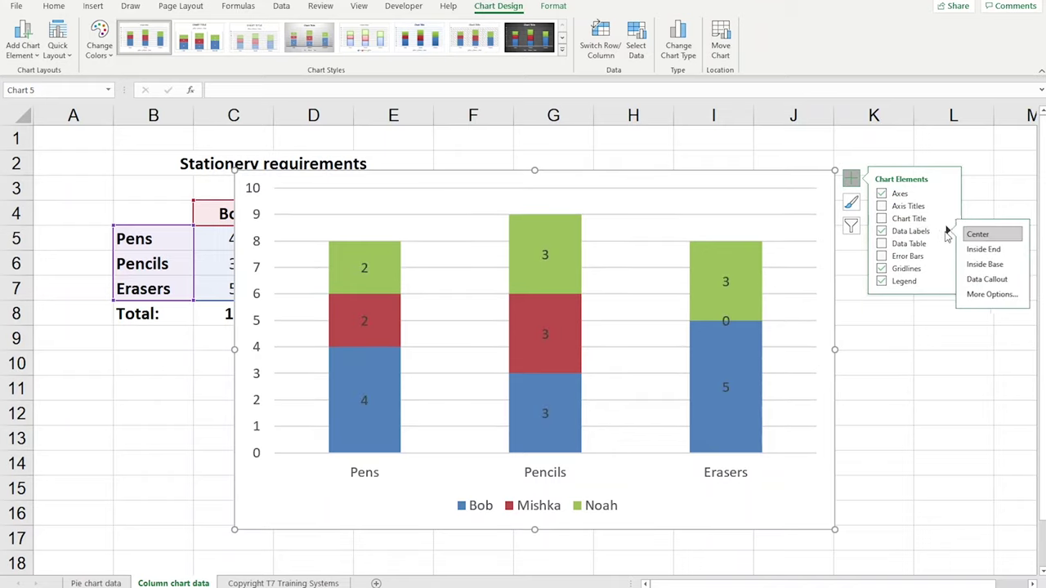
{"action": "left_click", "coordinate": [978, 294]}
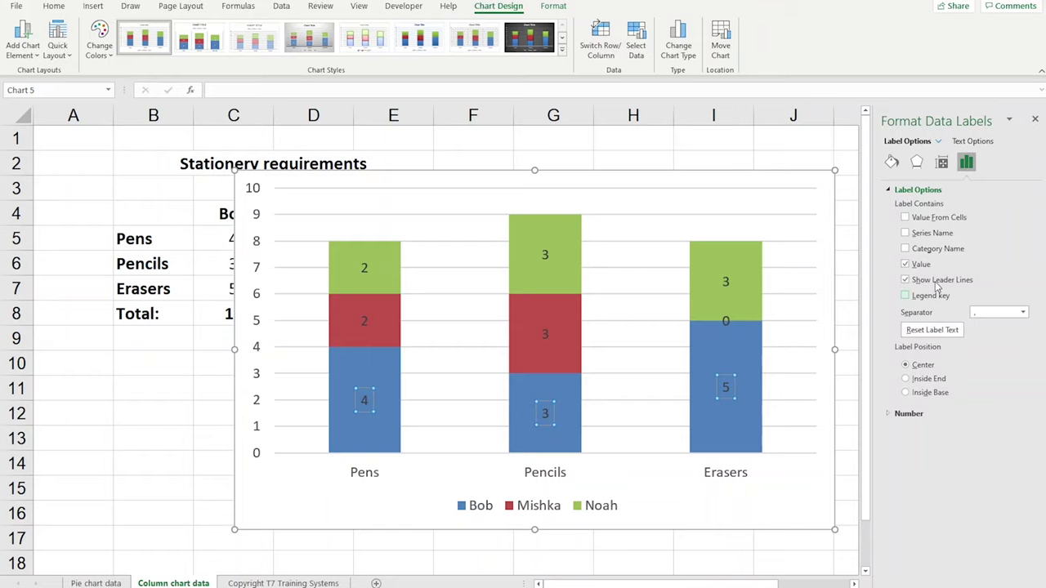
{"action": "left_click", "coordinate": [1033, 121]}
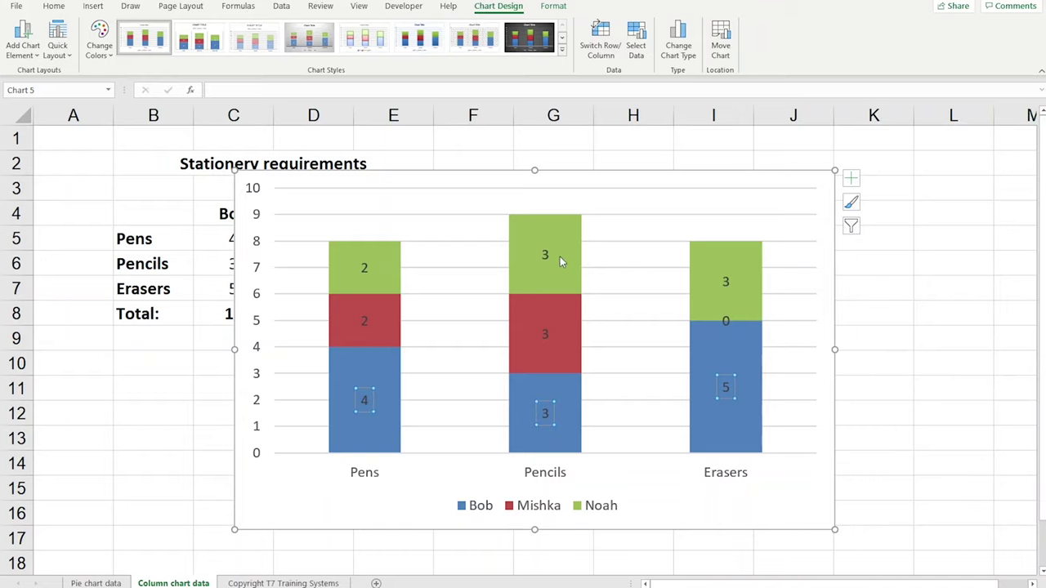
- Narrow the chart to end near column J, place it from column F, and reselect B4:E7
{"action": "left_click_drag", "start_coordinate": [242, 504], "coordinate": [402, 501]}
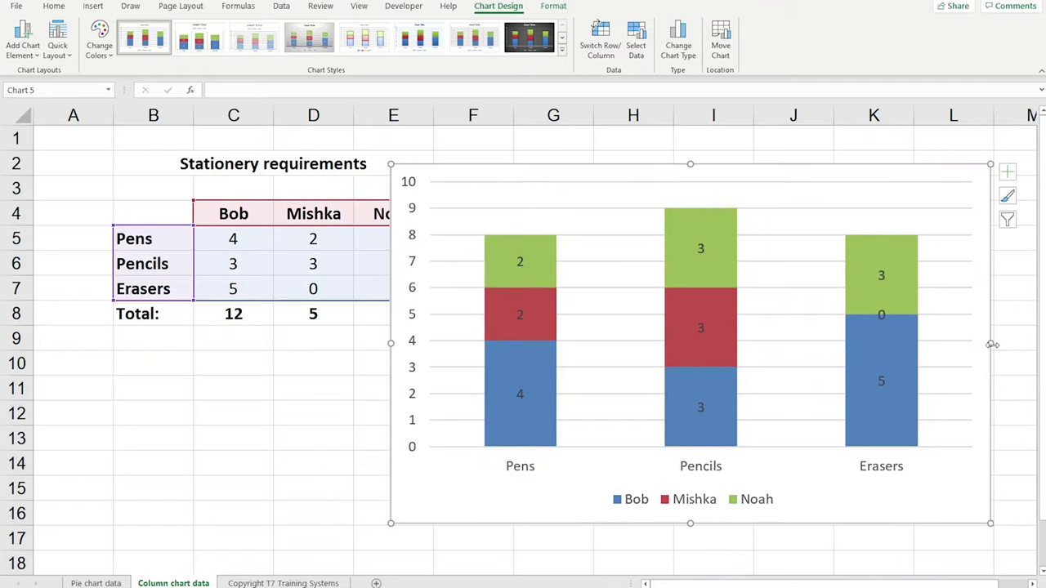
{"action": "left_click_drag", "start_coordinate": [991, 344], "coordinate": [783, 344]}
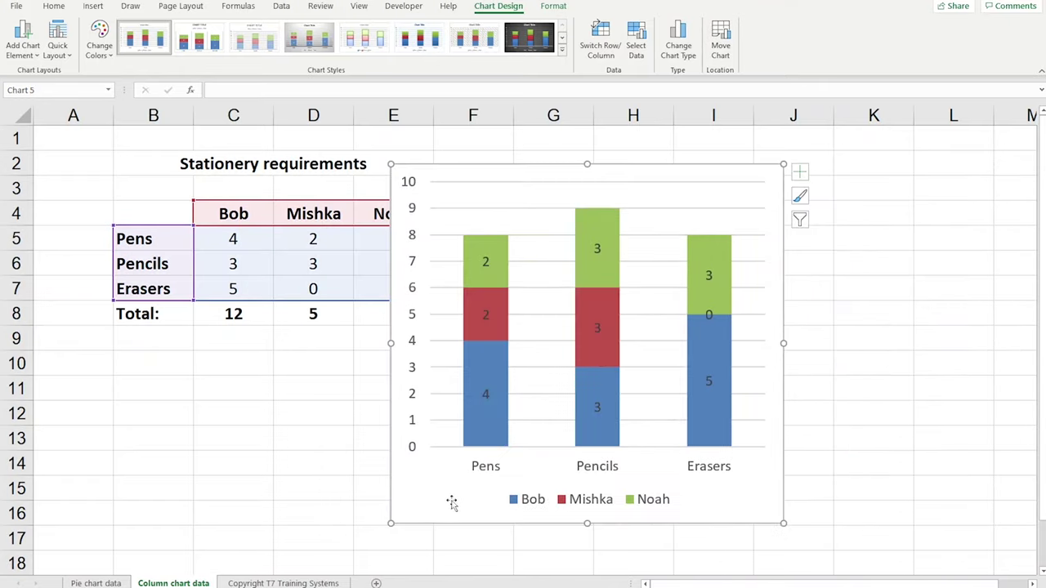
{"action": "left_click_drag", "start_coordinate": [451, 502], "coordinate": [501, 484]}
{"action": "left_click", "coordinate": [225, 512]}
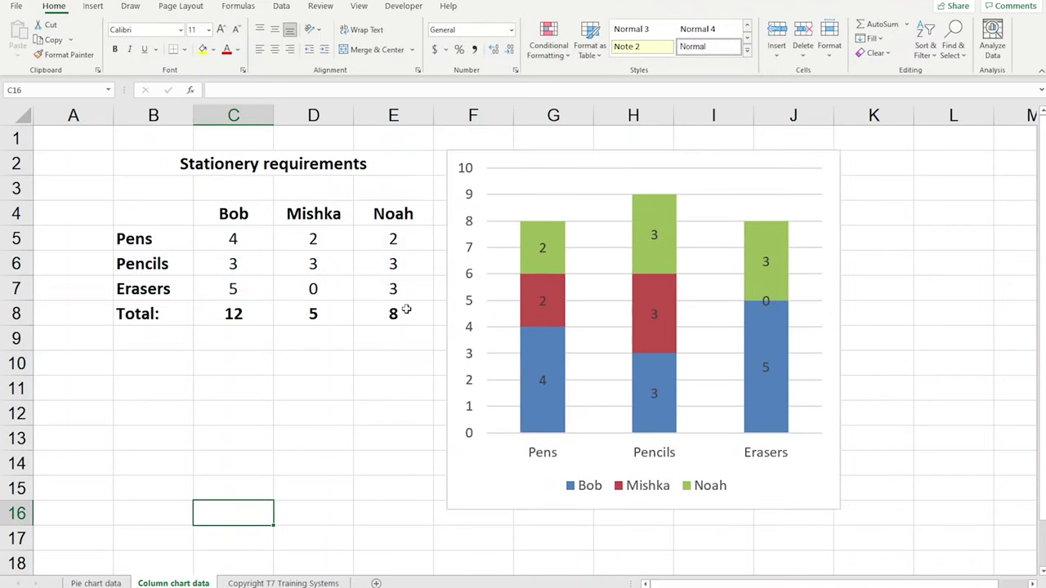
{"action": "left_click_drag", "start_coordinate": [411, 292], "coordinate": [165, 213]}
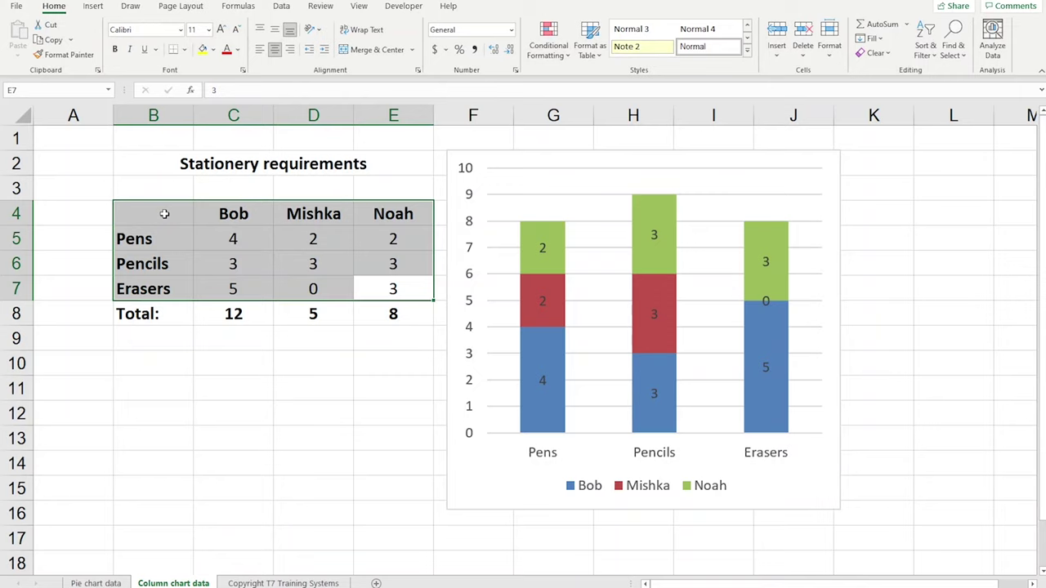
- Copy the table B4:E7 to B10 and clear the numbers in C11:E13
{"action": "right_click", "coordinate": [164, 213]}
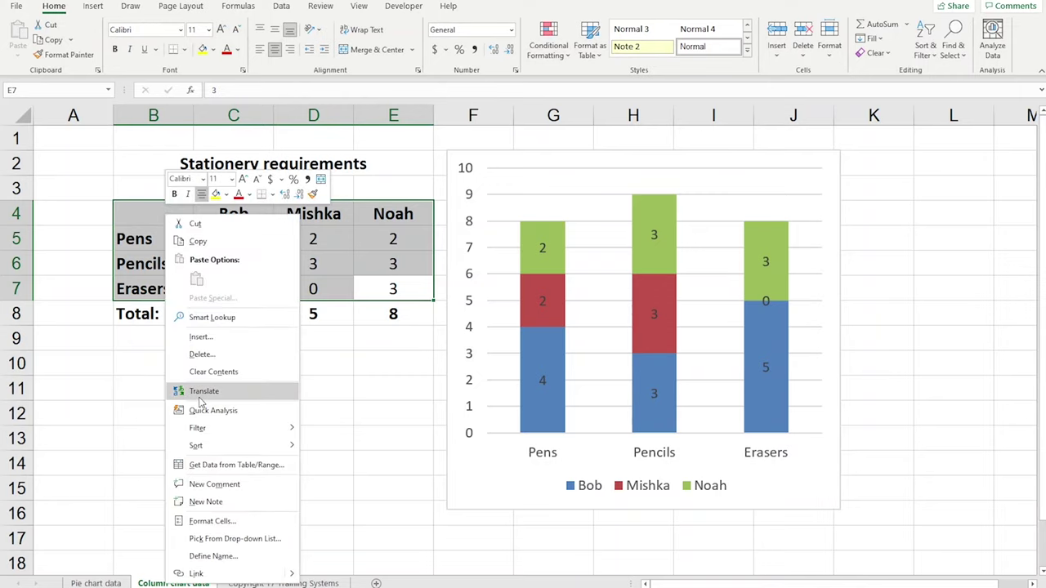
{"action": "left_click", "coordinate": [217, 244]}
{"action": "left_click", "coordinate": [167, 357]}
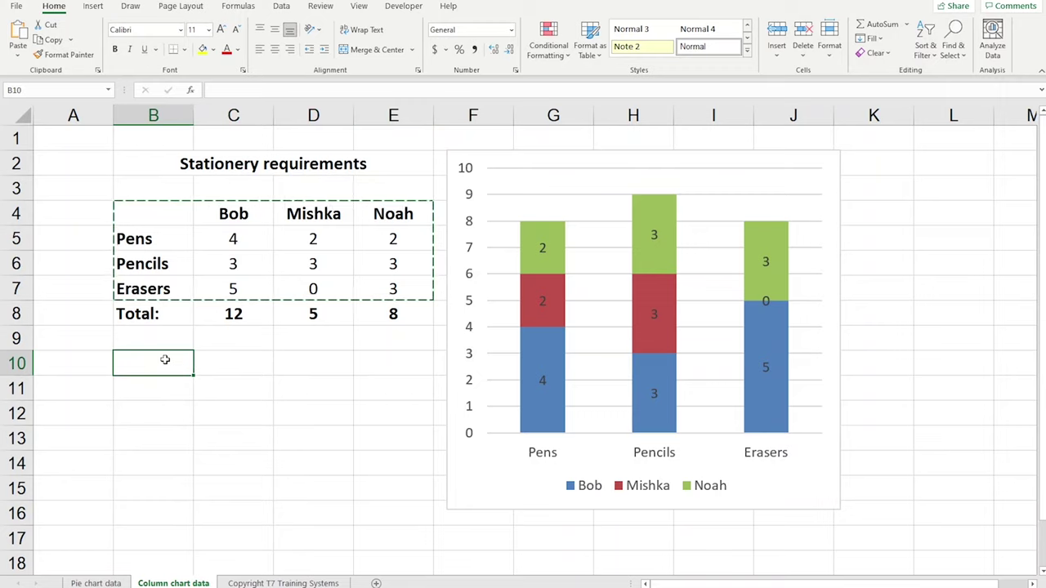
{"action": "right_click", "coordinate": [166, 357]}
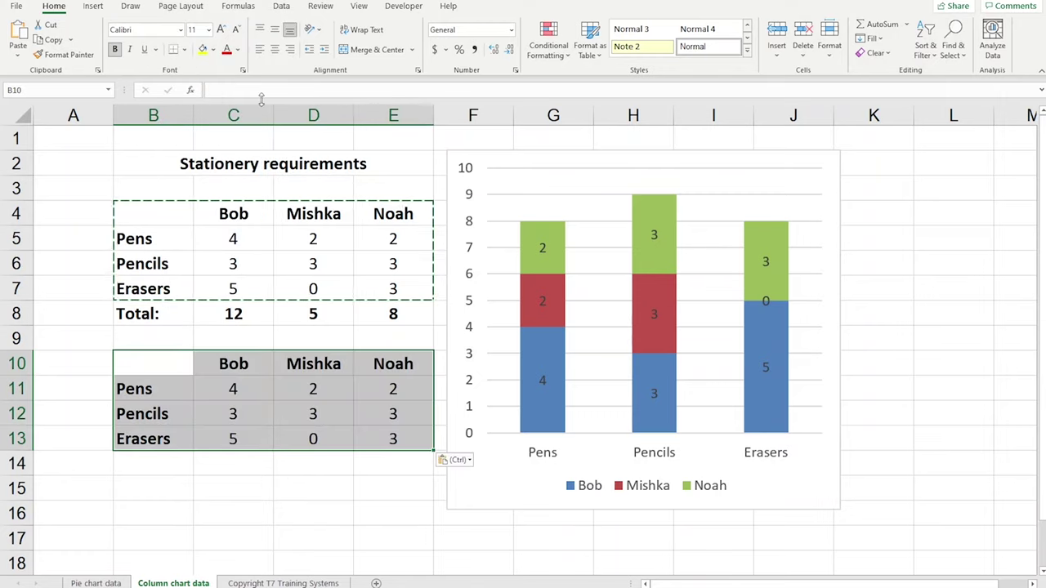
{"action": "left_click", "coordinate": [197, 74]}
{"action": "left_click_drag", "start_coordinate": [232, 390], "coordinate": [382, 439]}
{"action": "key", "text": "Delete"}
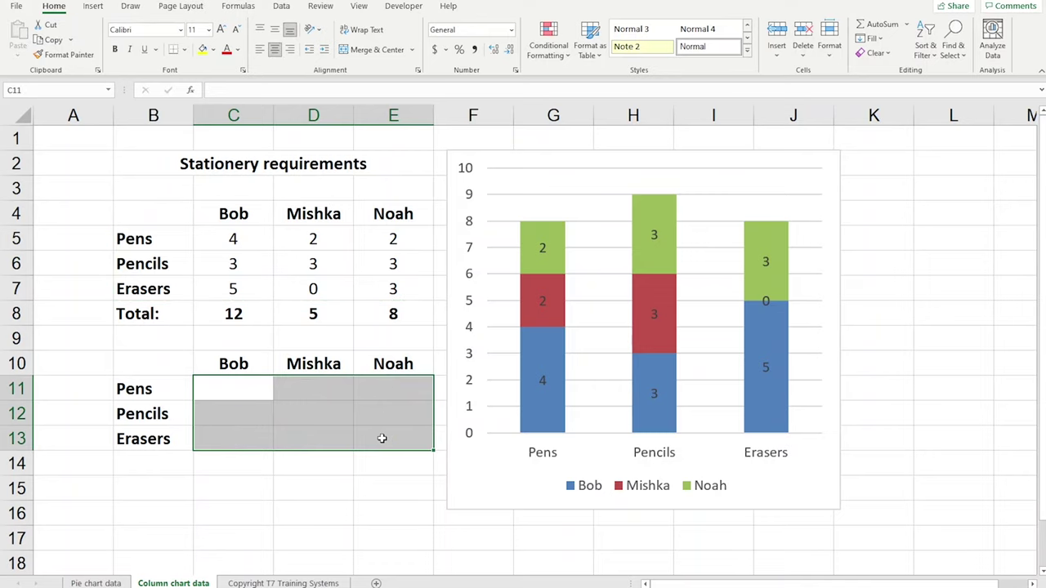
- Enter =C5/C8 in C11 and format it as a percentage (33%)
{"action": "left_click", "coordinate": [234, 390]}
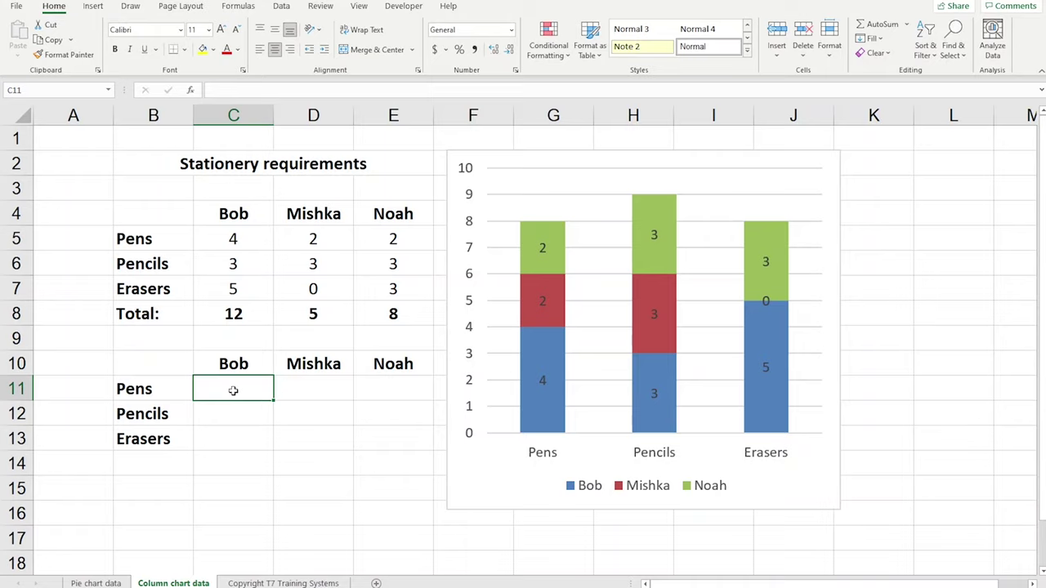
{"action": "type", "text": "="}
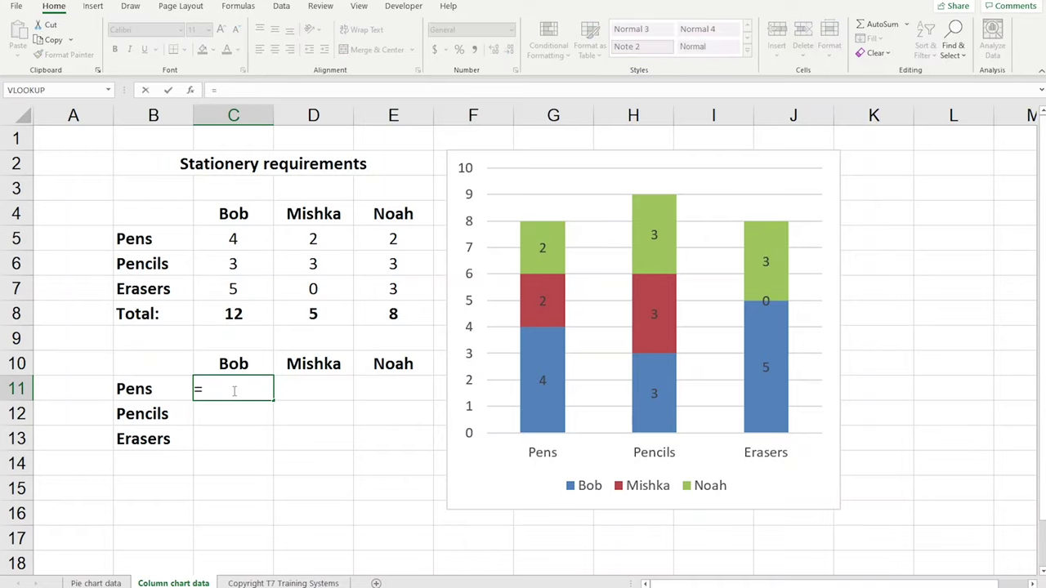
{"action": "left_click", "coordinate": [246, 239]}
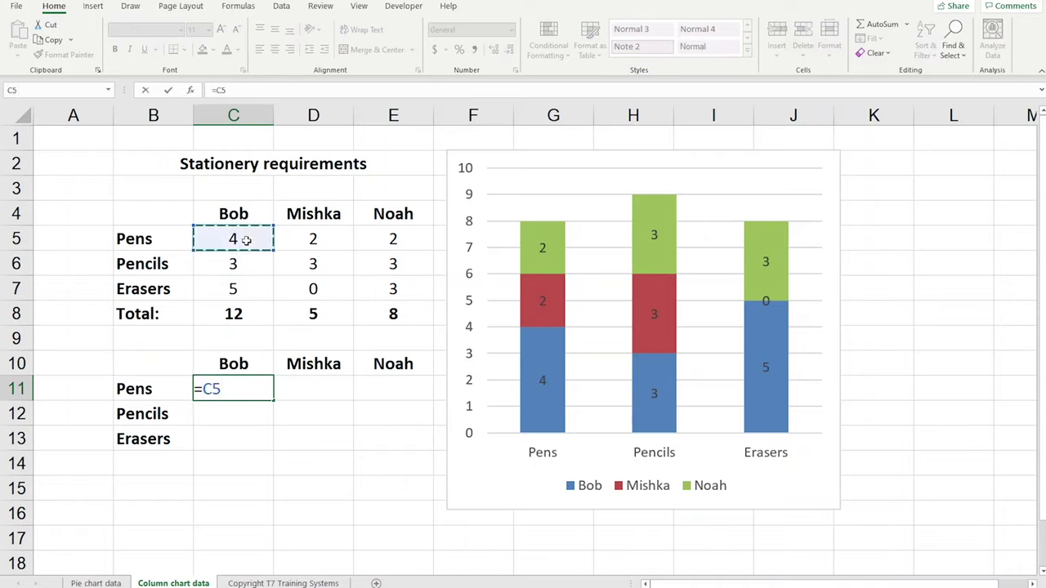
{"action": "type", "text": "/"}
{"action": "left_click", "coordinate": [236, 315]}
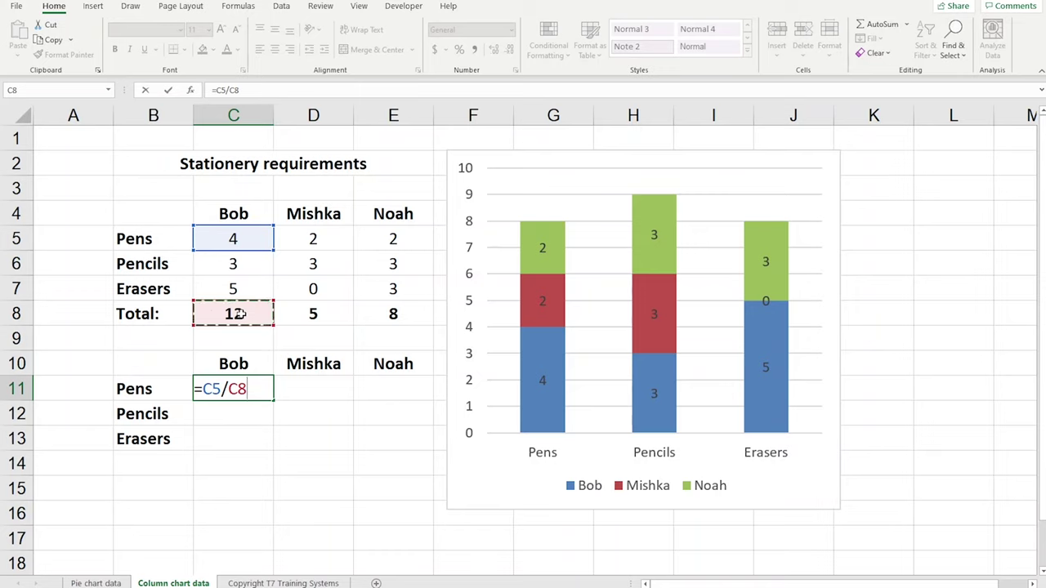
{"action": "key", "text": "Return"}
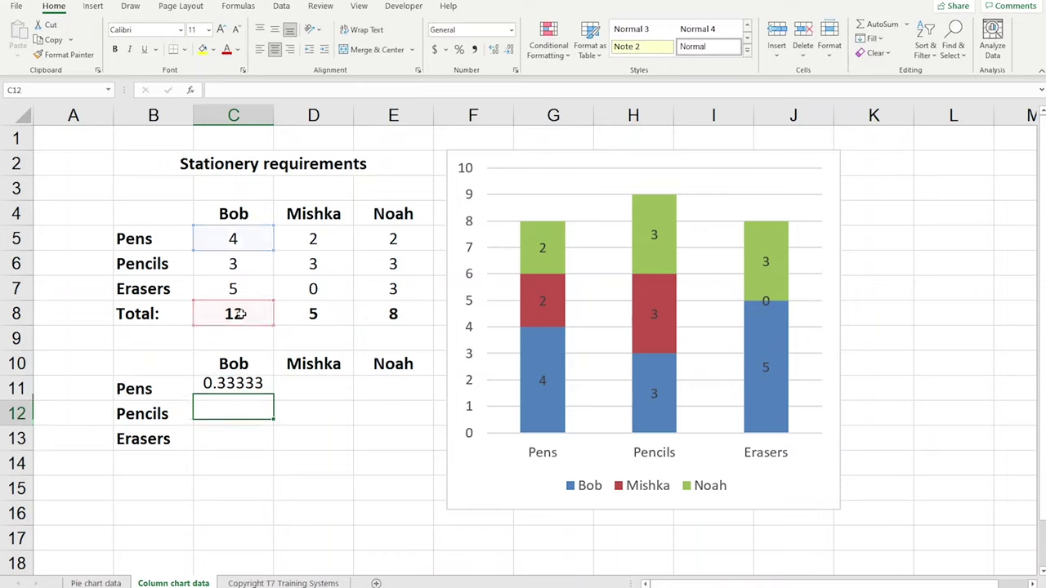
{"action": "left_click", "coordinate": [241, 390]}
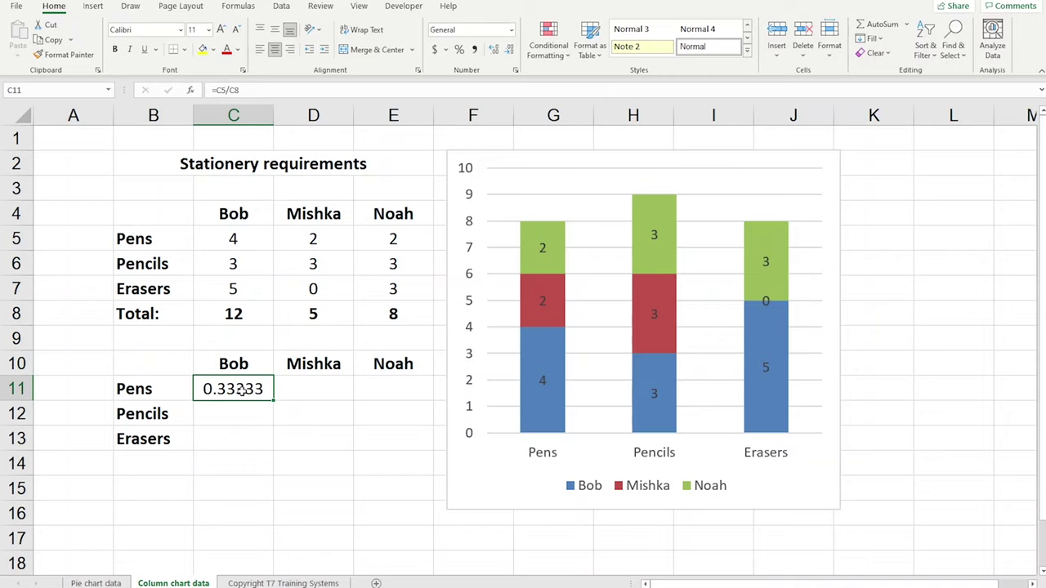
{"action": "left_click", "coordinate": [460, 50]}
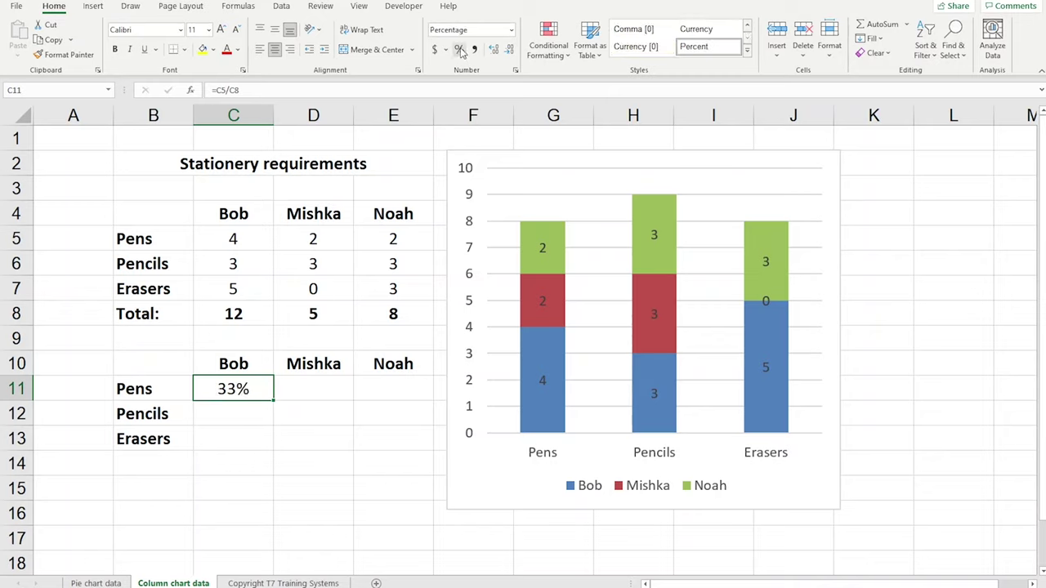
- Enter =C6/C8 in C12 and format it as a percentage (25%)
{"action": "left_click", "coordinate": [230, 413]}
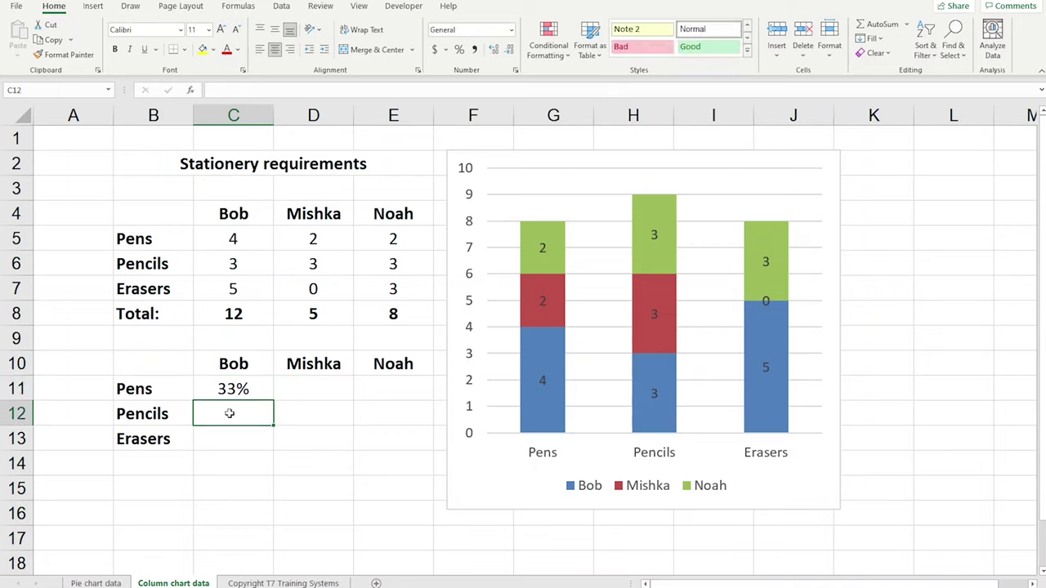
{"action": "type", "text": "="}
{"action": "left_click", "coordinate": [239, 263]}
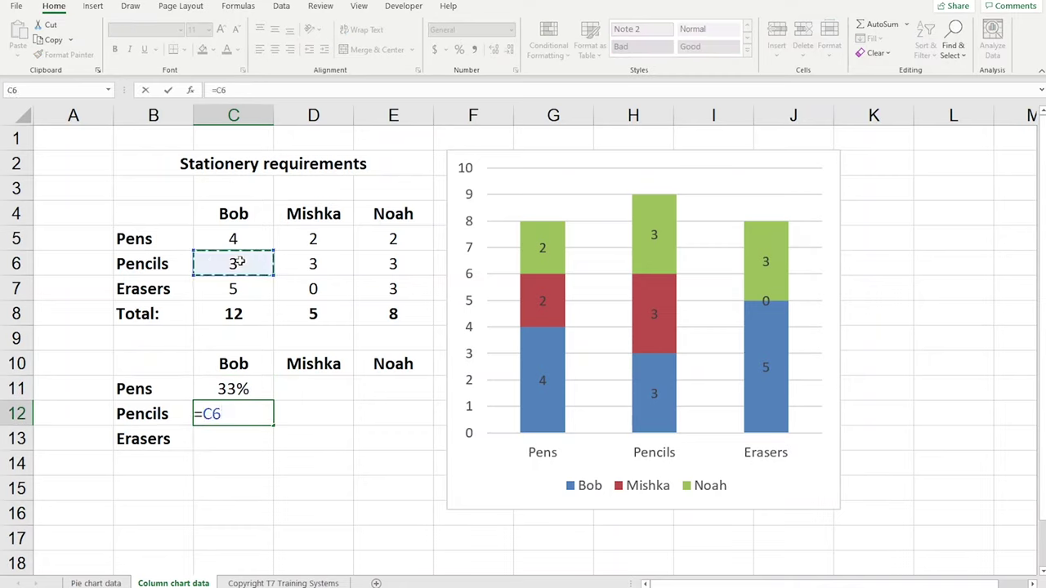
{"action": "type", "text": "/"}
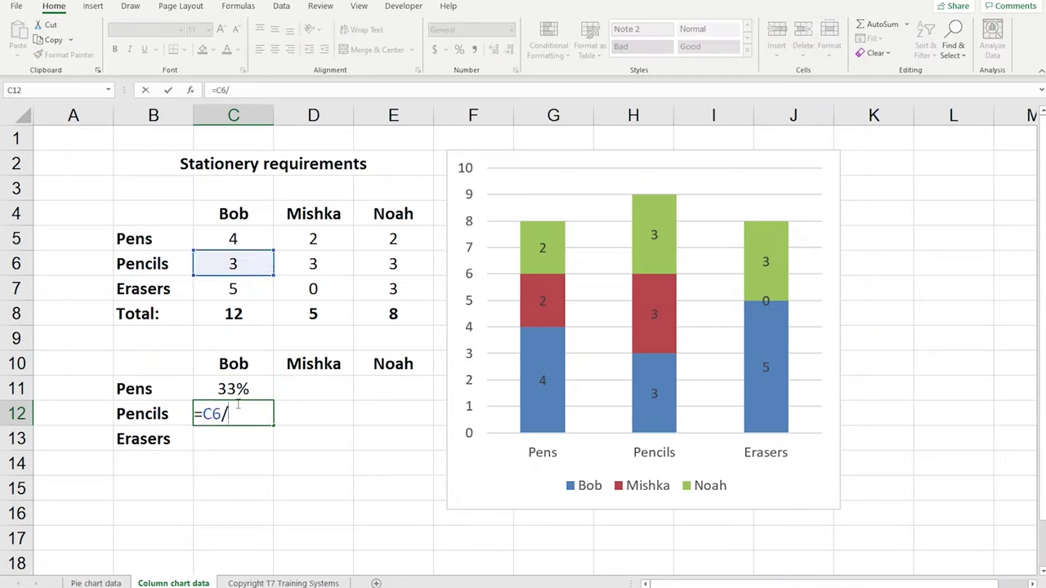
{"action": "left_click", "coordinate": [237, 317]}
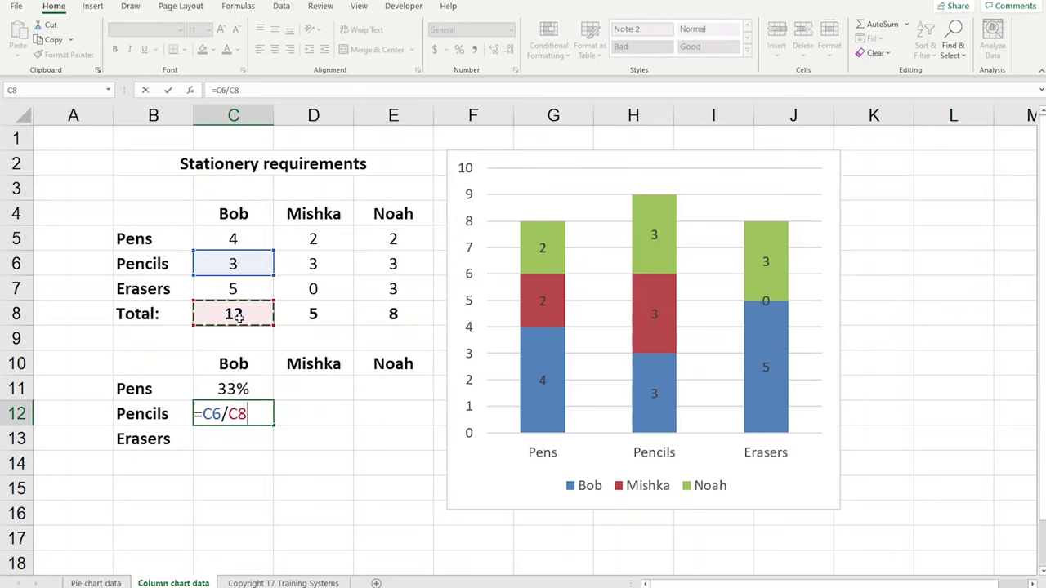
{"action": "key", "text": "Return"}
{"action": "key", "text": "ctrl+shift+5"}
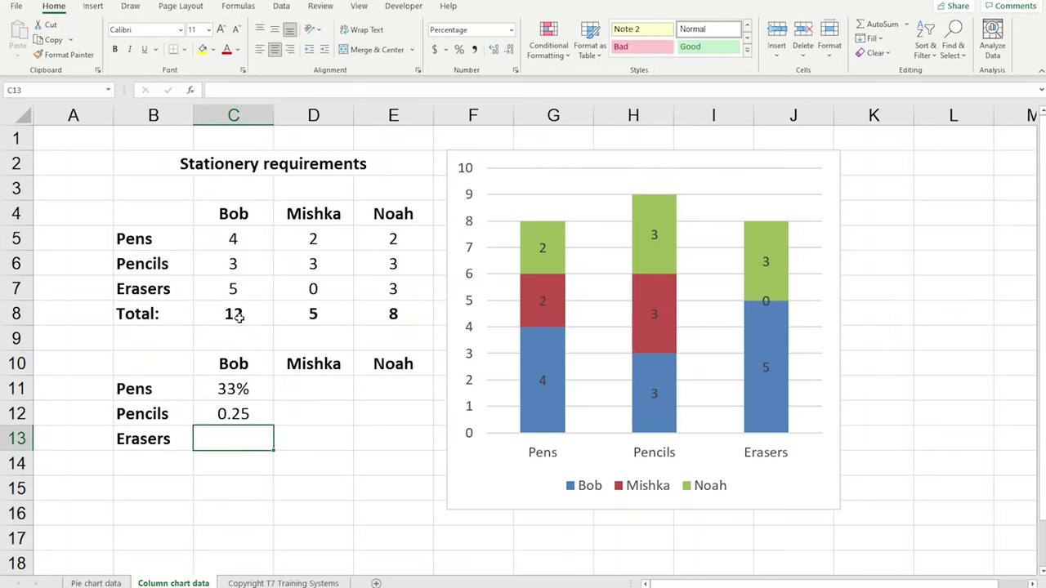
{"action": "key", "text": "Up"}
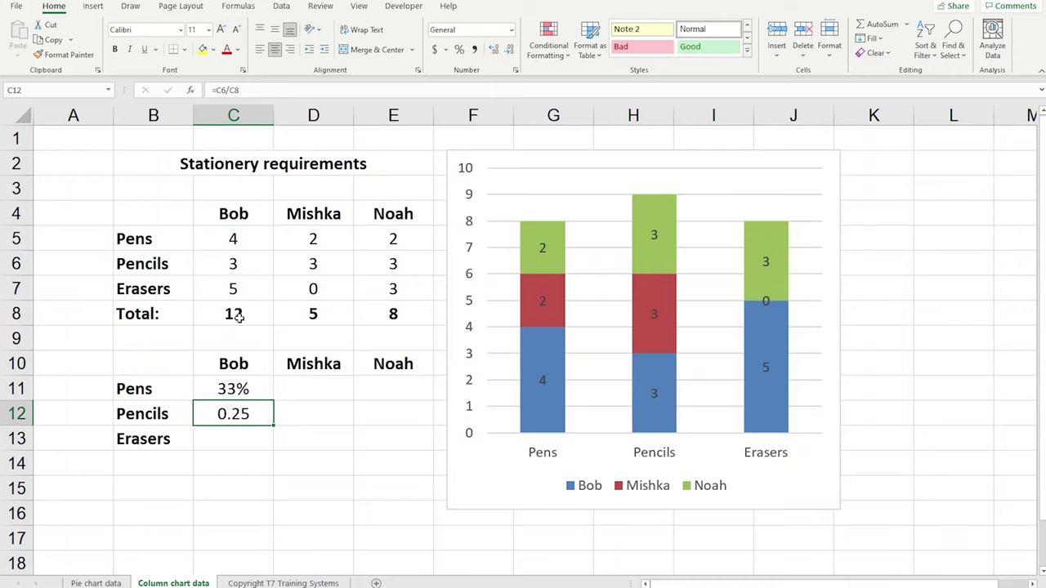
{"action": "key", "text": "ctrl+shift+5"}
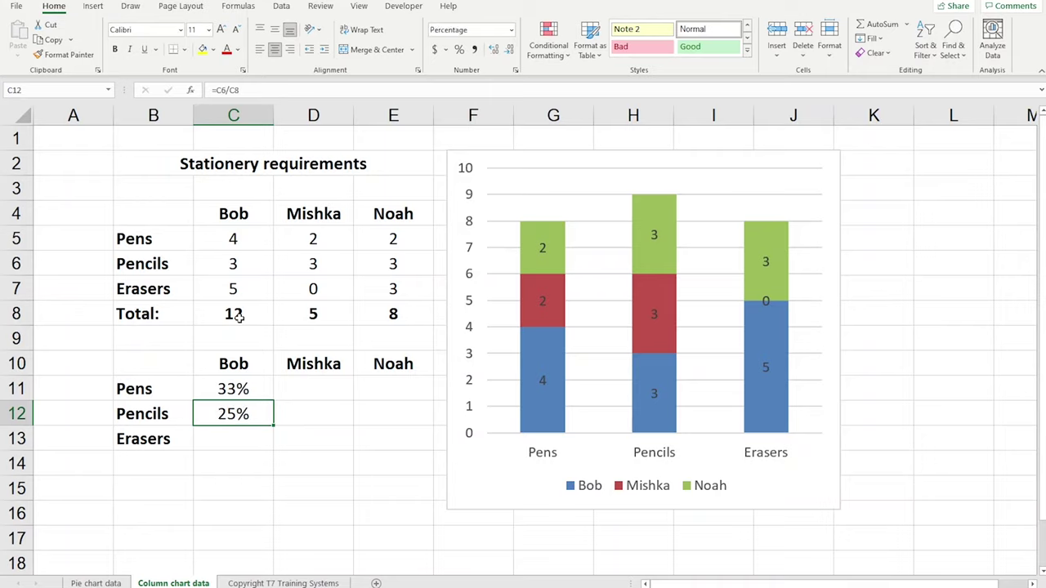
- Enter =C7/C8 in C13 and format it as a percentage (42%)
{"action": "left_click", "coordinate": [216, 442]}
{"action": "type", "text": "="}
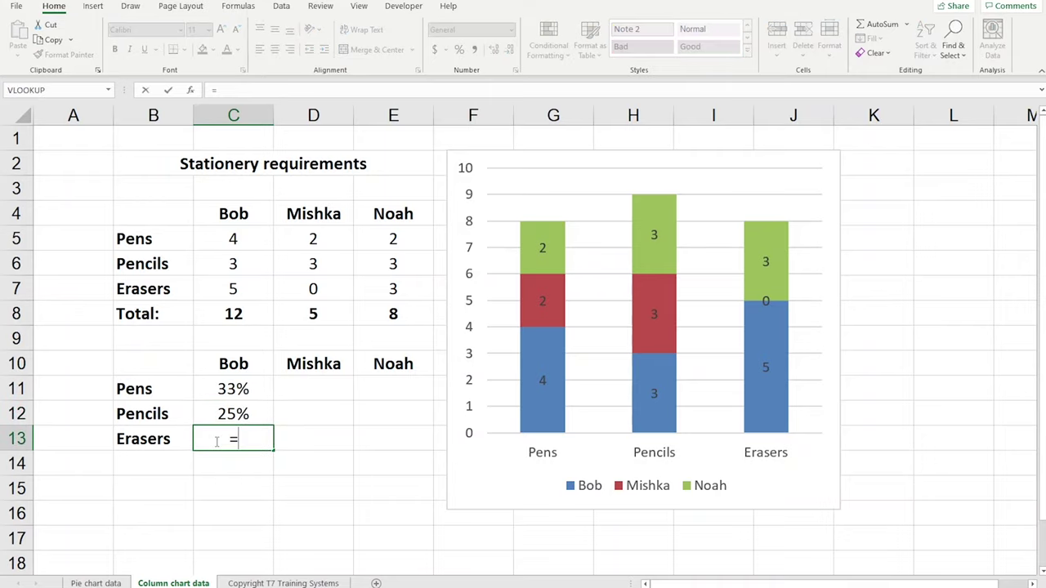
{"action": "left_click", "coordinate": [252, 290]}
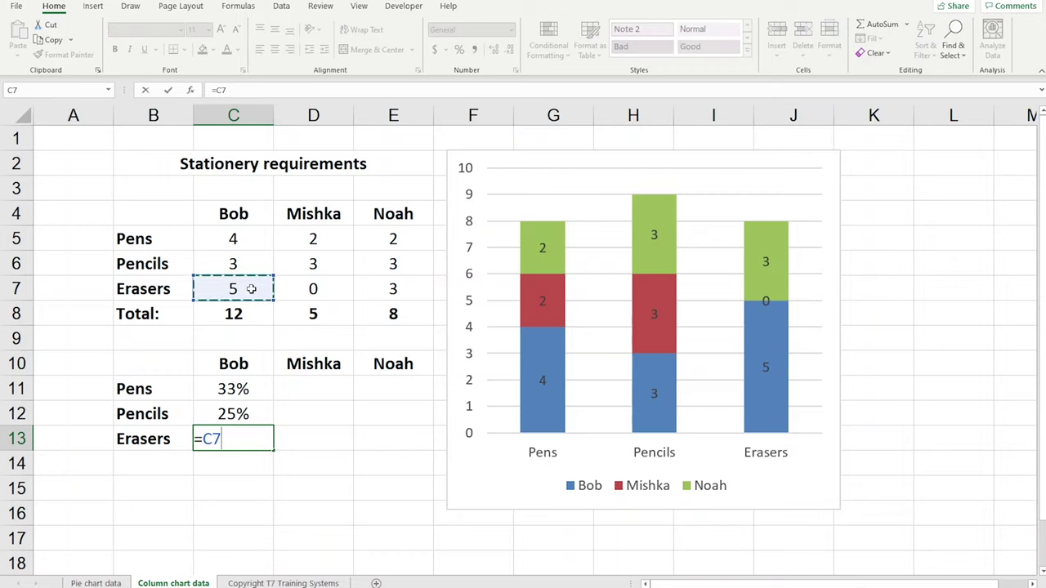
{"action": "type", "text": "/"}
{"action": "left_click", "coordinate": [244, 314]}
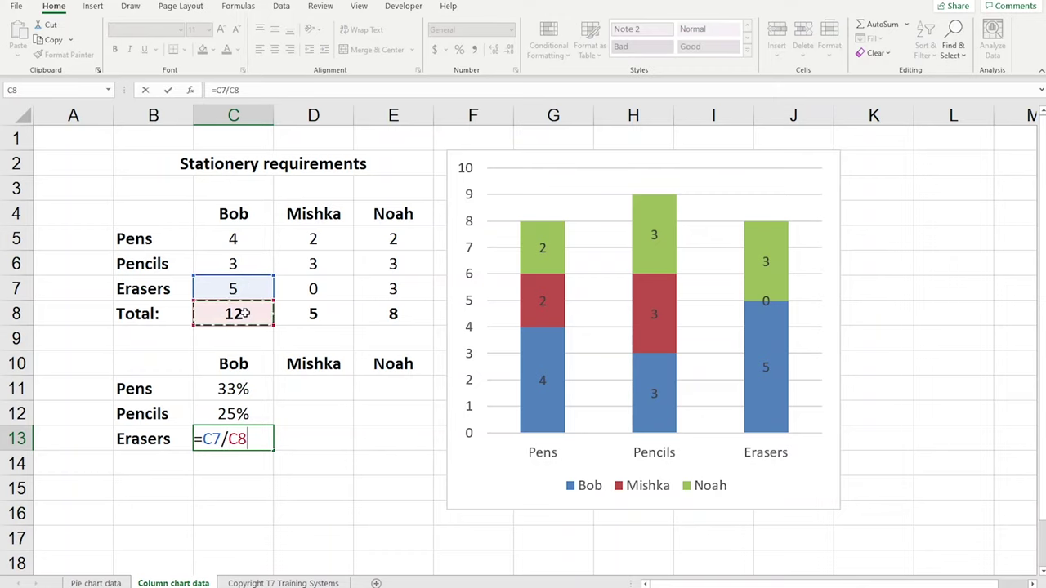
{"action": "key", "text": "Return"}
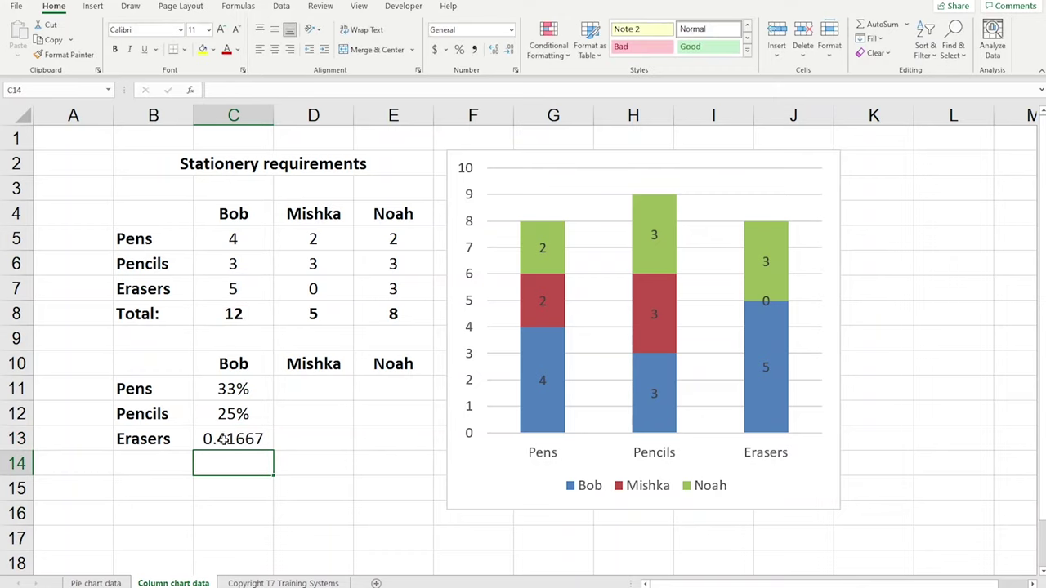
{"action": "key", "text": "Up"}
{"action": "left_click", "coordinate": [460, 50]}
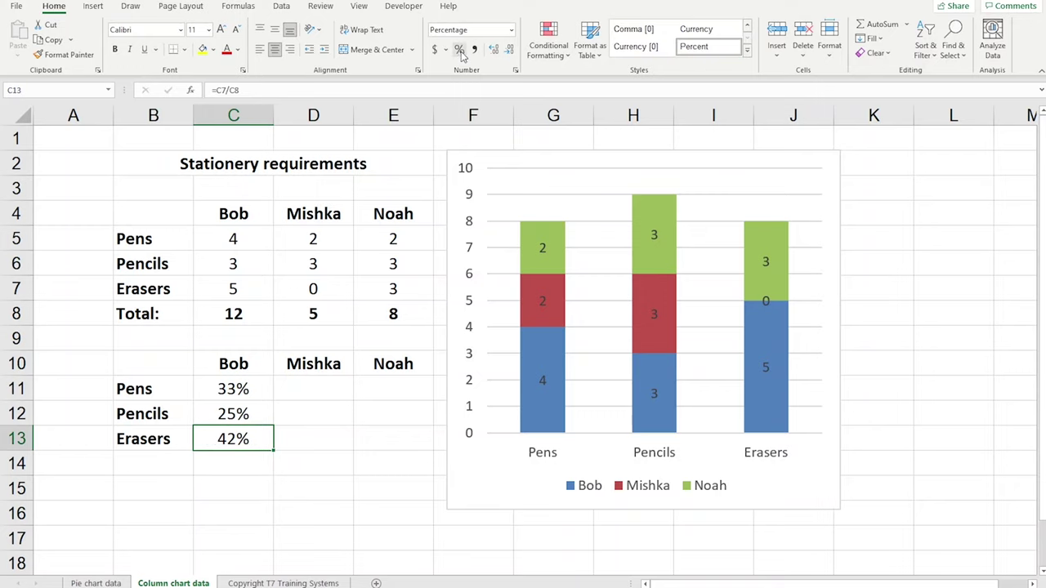
- Fill C11:C13 across to column E, giving Mishka 40%, 60%, 0% and Noah 25%, 38%, 38%
{"action": "left_click", "coordinate": [311, 386]}
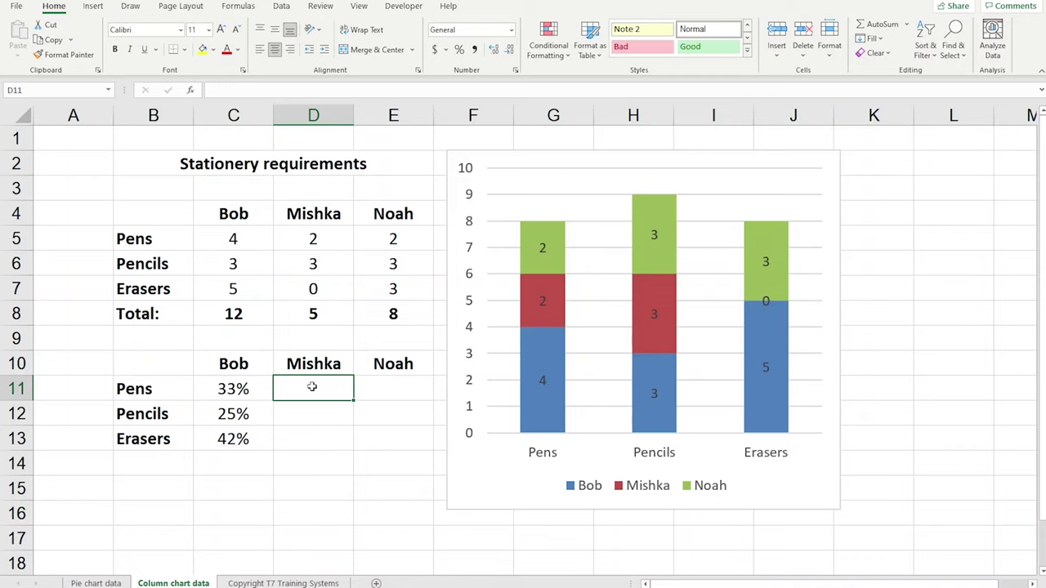
{"action": "left_click_drag", "start_coordinate": [256, 389], "coordinate": [246, 439]}
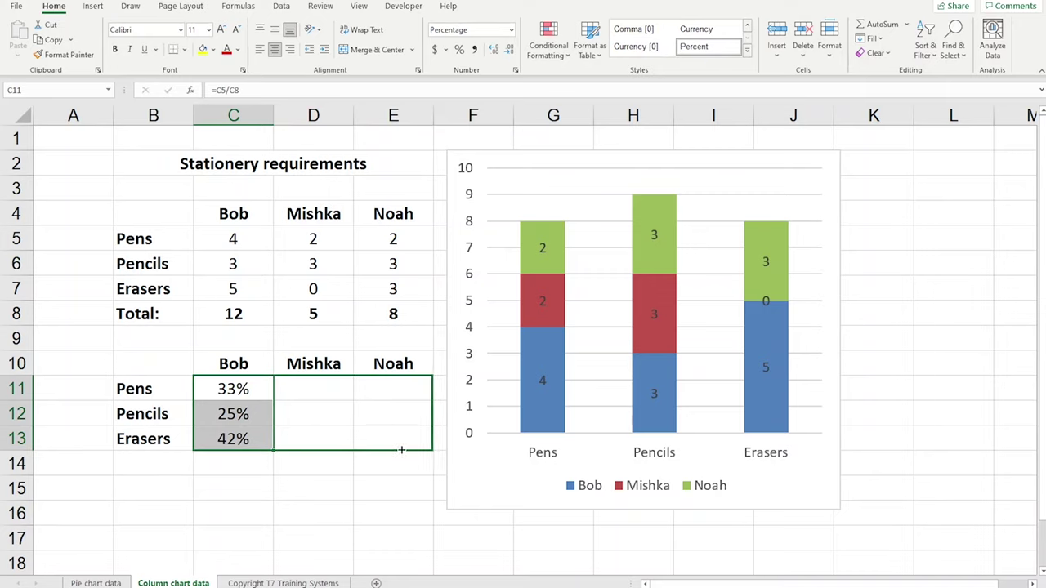
{"action": "left_click_drag", "start_coordinate": [401, 449], "coordinate": [409, 452]}
{"action": "left_click", "coordinate": [254, 389]}
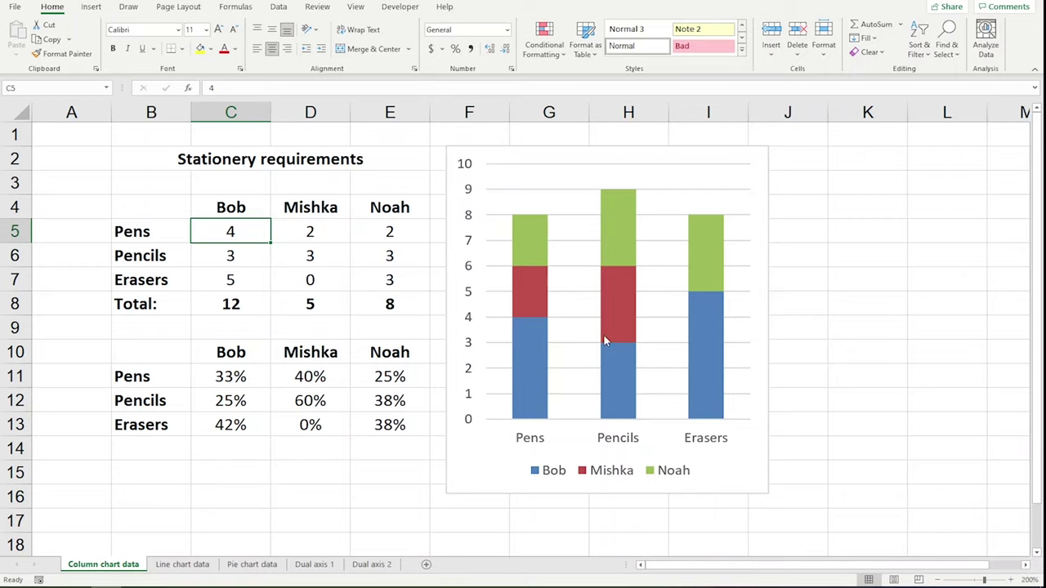
{"action": "mouse_move", "coordinate": [528, 409]}
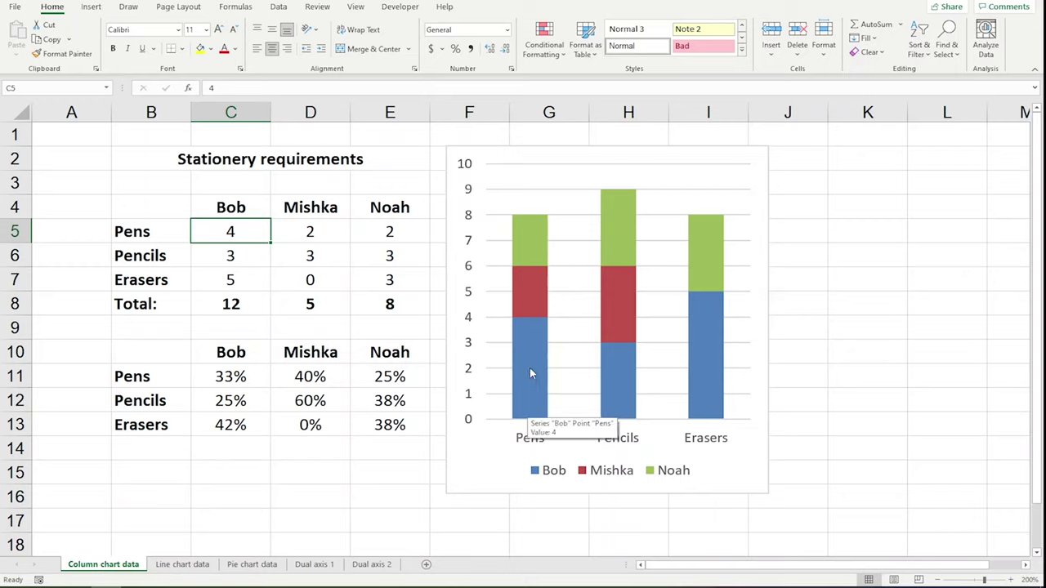
{"action": "mouse_move", "coordinate": [540, 221]}
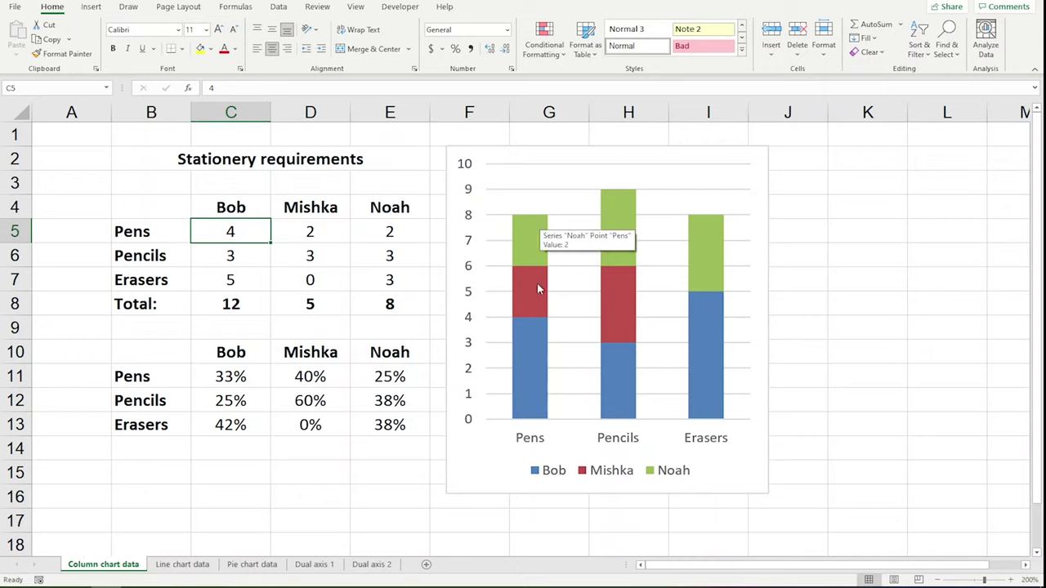
{"action": "mouse_move", "coordinate": [541, 379]}
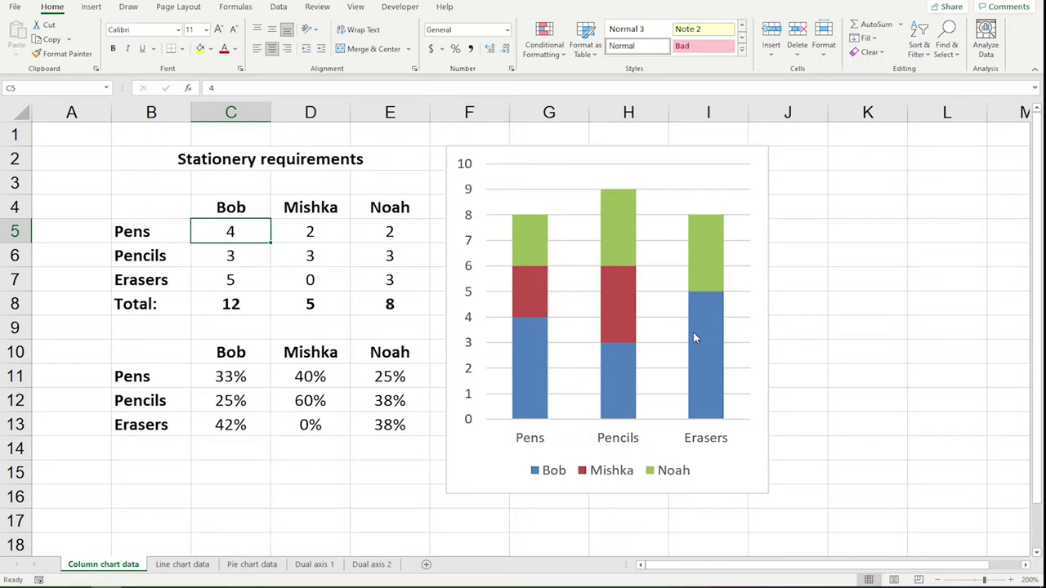
- Turn on data labels for the stacked chart and tick Value From Cells in the label options
{"action": "mouse_move", "coordinate": [715, 256]}
{"action": "left_click", "coordinate": [765, 173]}
{"action": "left_click", "coordinate": [787, 157]}
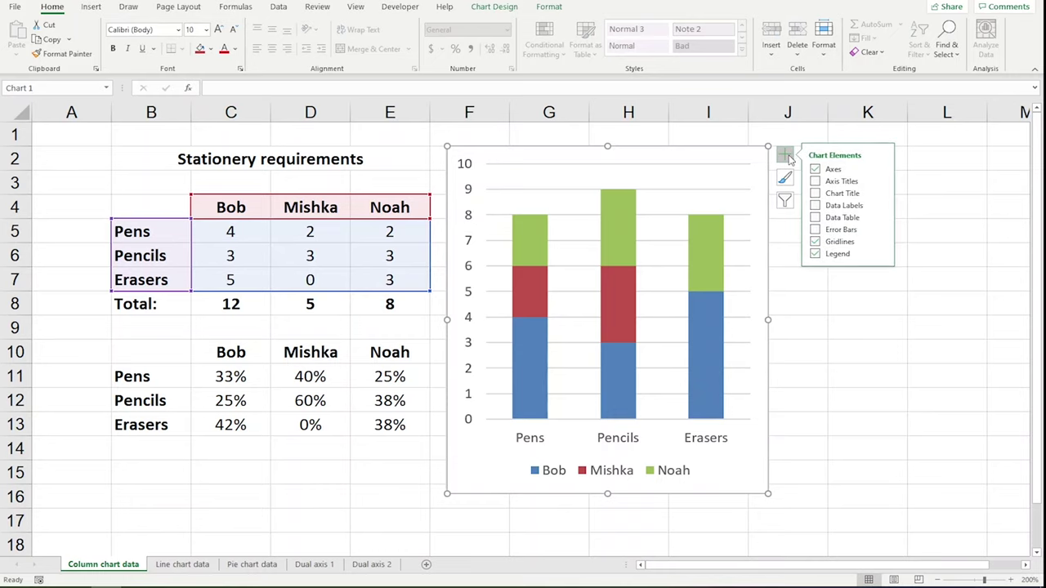
{"action": "left_click", "coordinate": [815, 205]}
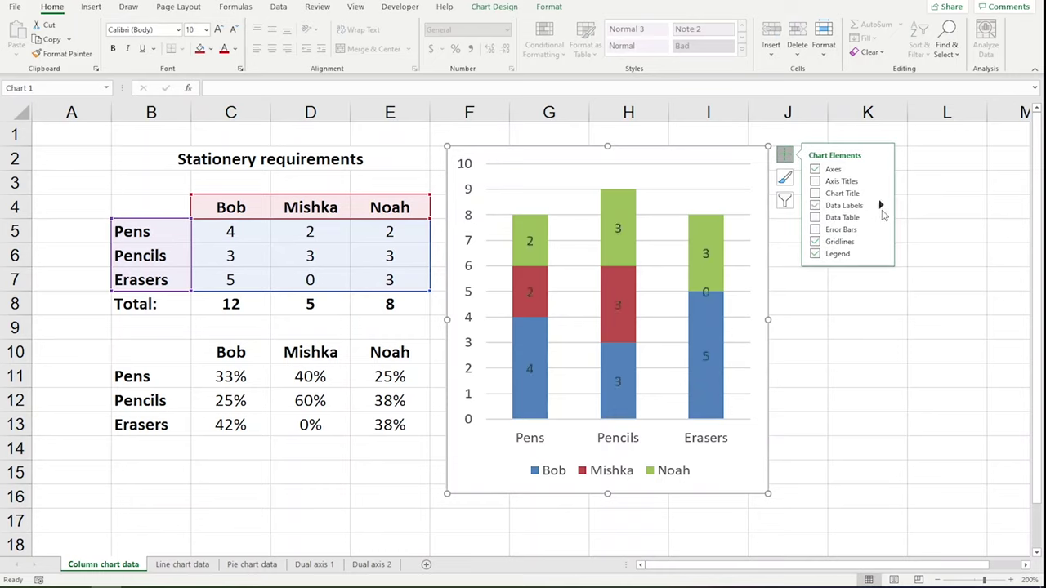
{"action": "left_click", "coordinate": [880, 205]}
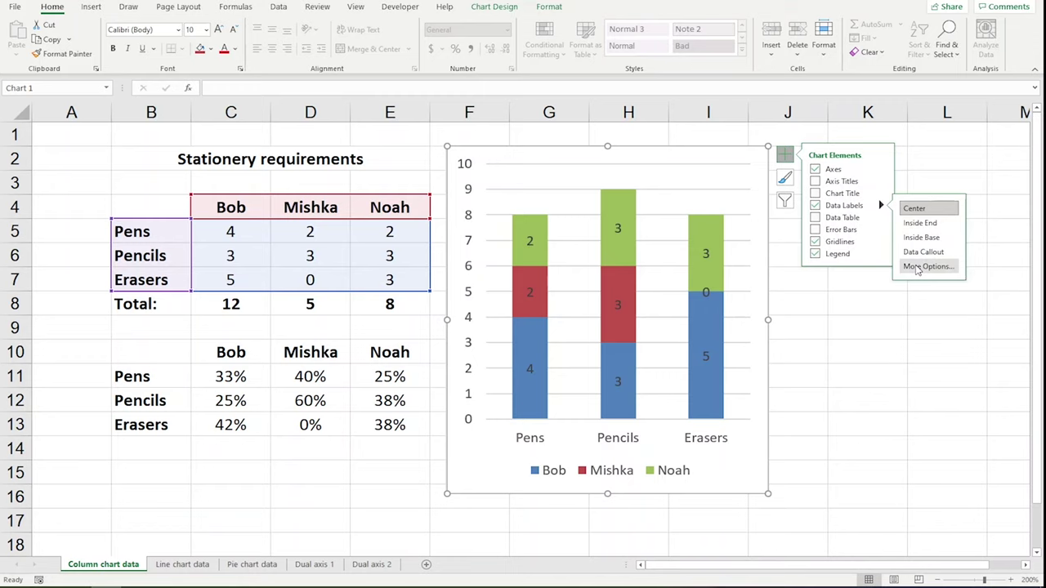
{"action": "left_click", "coordinate": [917, 267]}
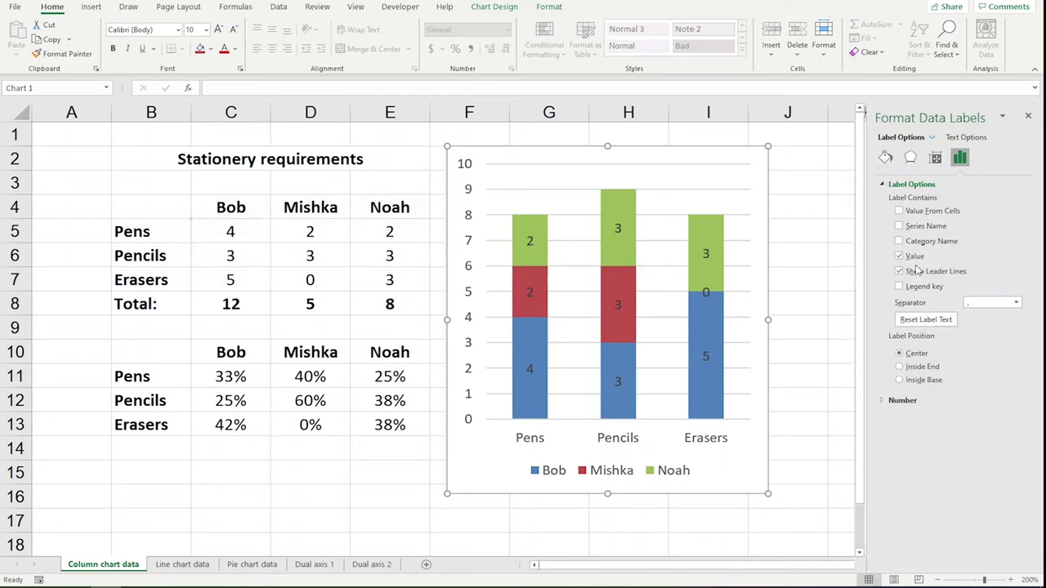
{"action": "left_click", "coordinate": [900, 211]}
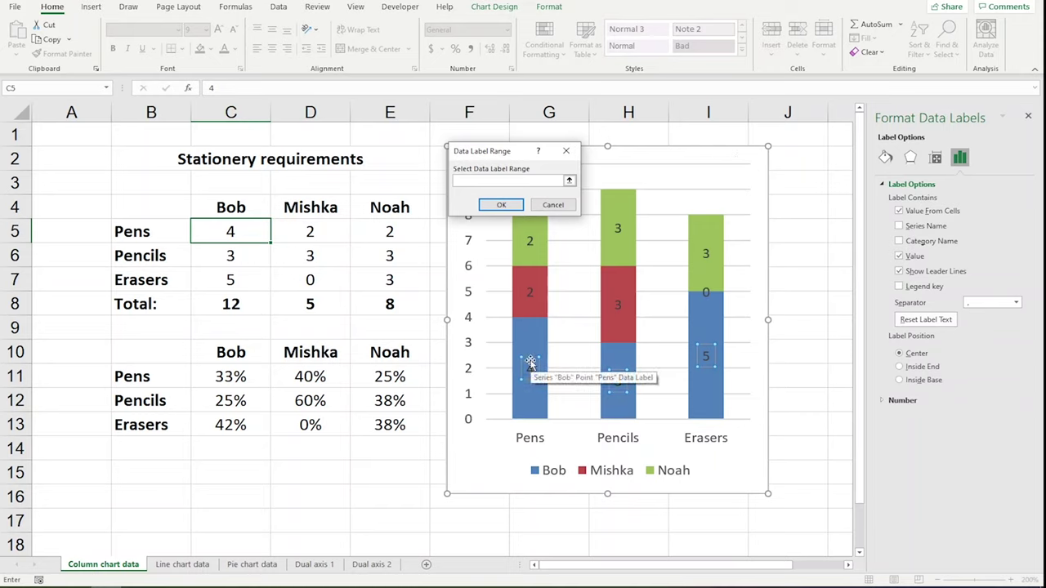
- Label Bob's segments with his shares from C11:C13 (33%, 25%, 42%) after C11:E13 is rejected
{"action": "left_click_drag", "start_coordinate": [228, 369], "coordinate": [374, 426]}
{"action": "left_click", "coordinate": [501, 205]}
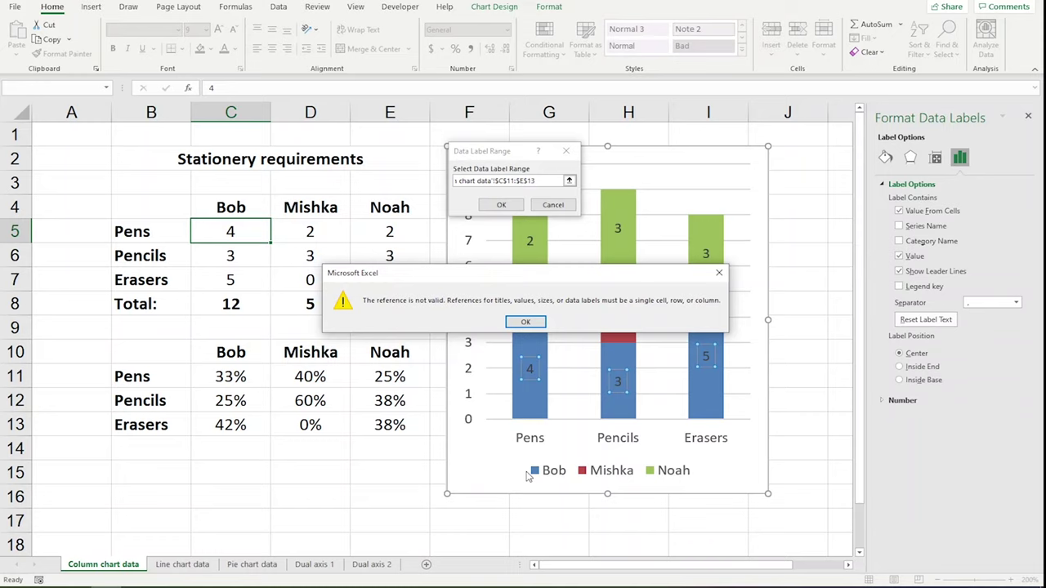
{"action": "left_click", "coordinate": [525, 322]}
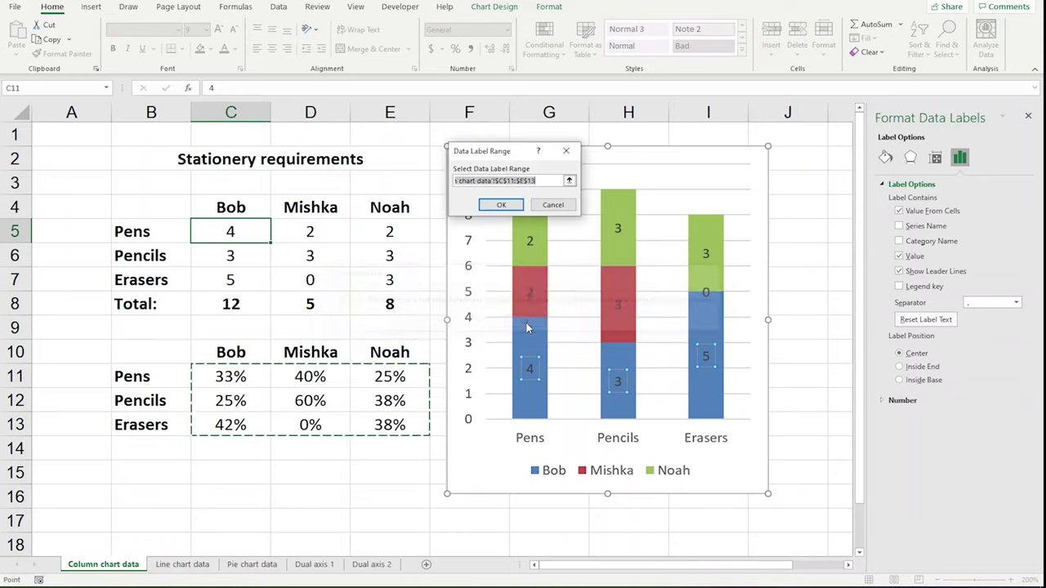
{"action": "left_click_drag", "start_coordinate": [228, 377], "coordinate": [225, 420]}
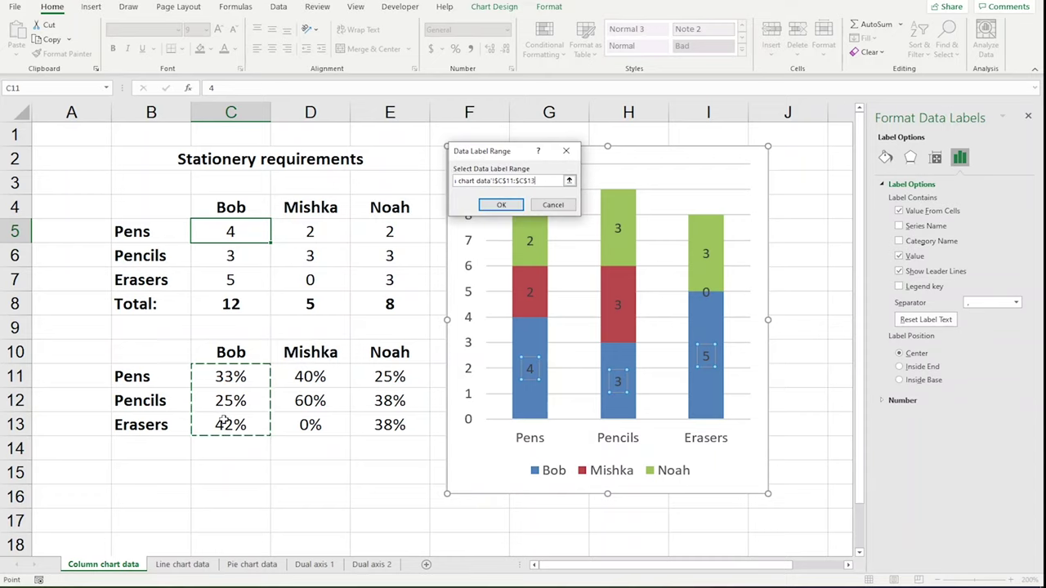
{"action": "left_click", "coordinate": [501, 205]}
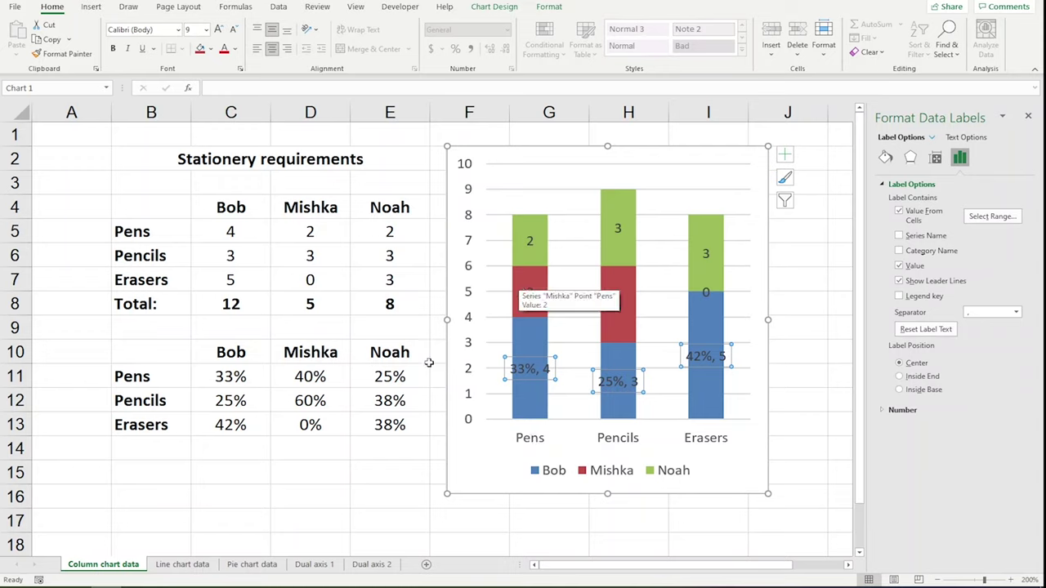
{"action": "left_click", "coordinate": [220, 378]}
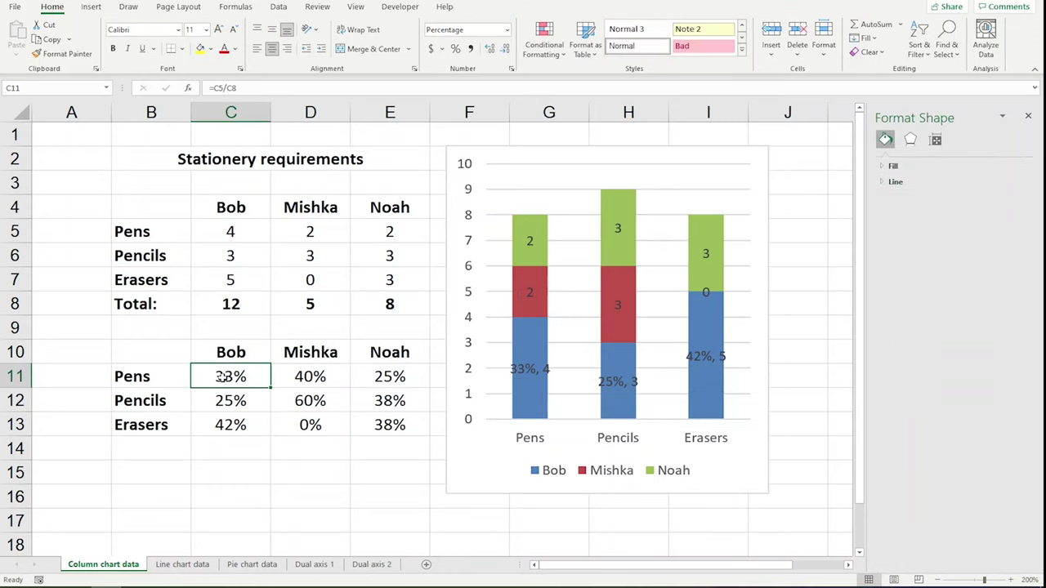
{"action": "left_click", "coordinate": [304, 376]}
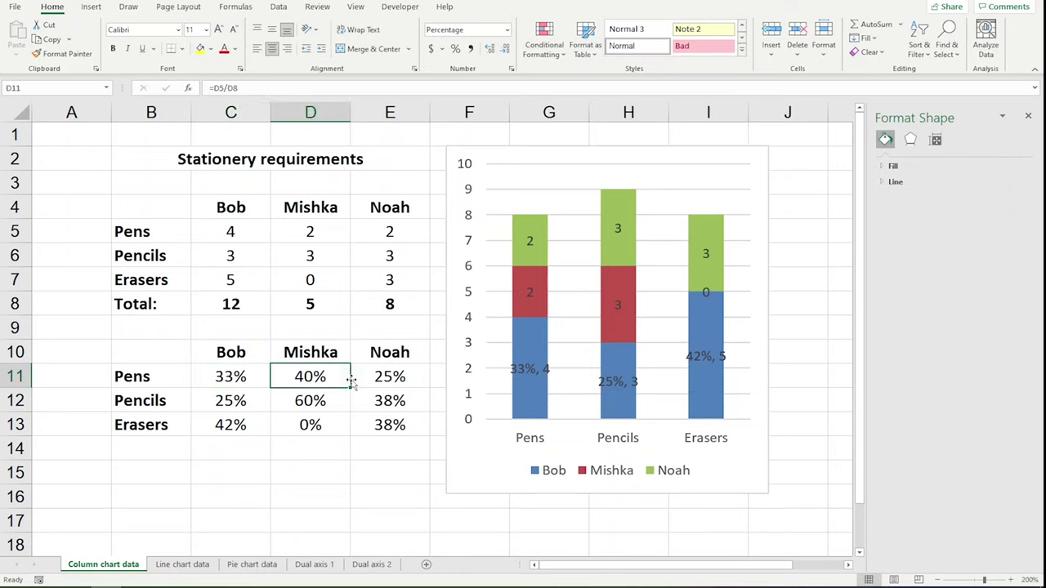
{"action": "left_click", "coordinate": [382, 378]}
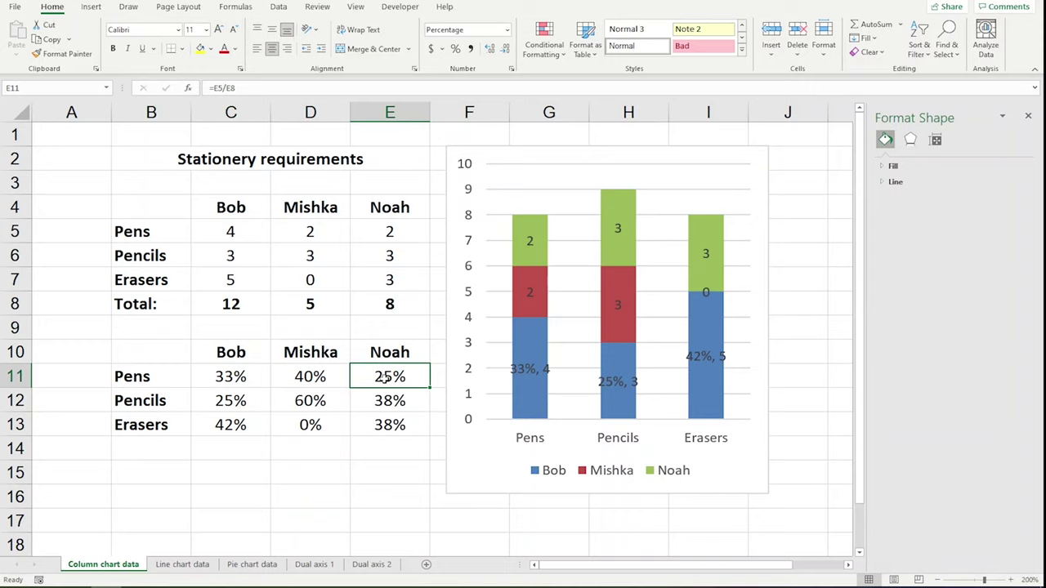
{"action": "left_click_drag", "start_coordinate": [253, 378], "coordinate": [376, 381]}
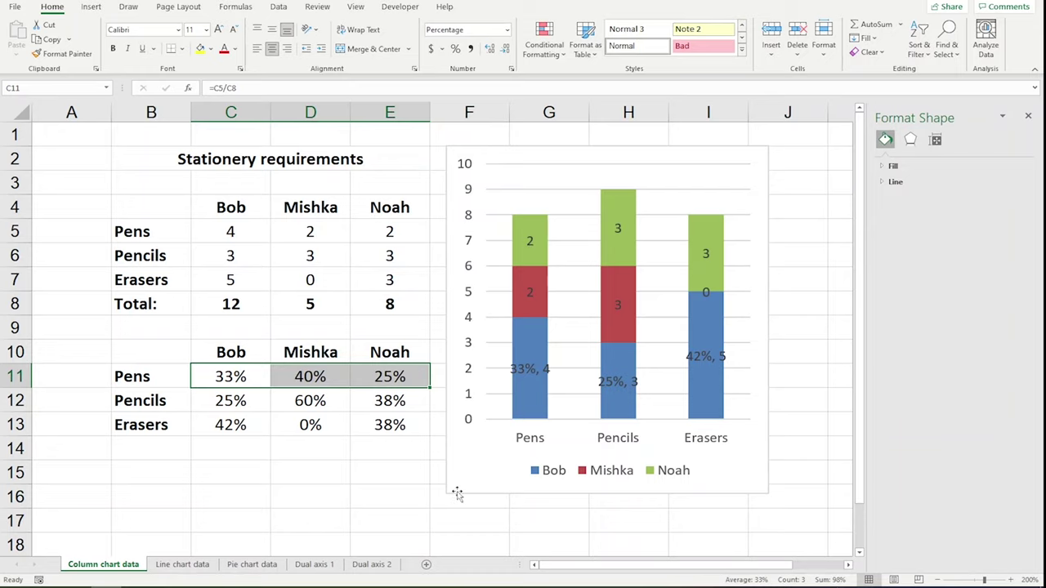
{"action": "left_click", "coordinate": [227, 377]}
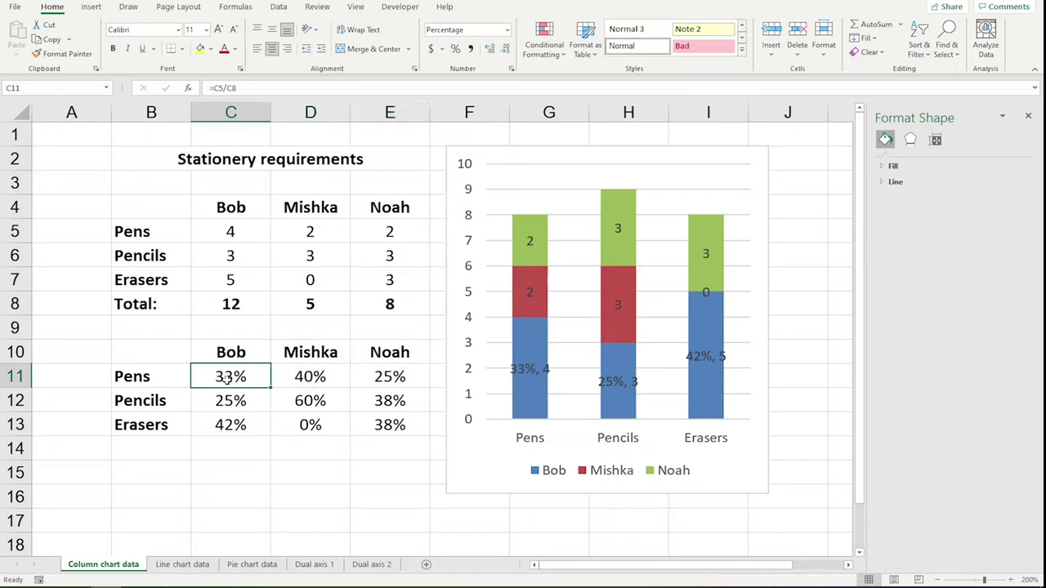
{"action": "left_click", "coordinate": [756, 214]}
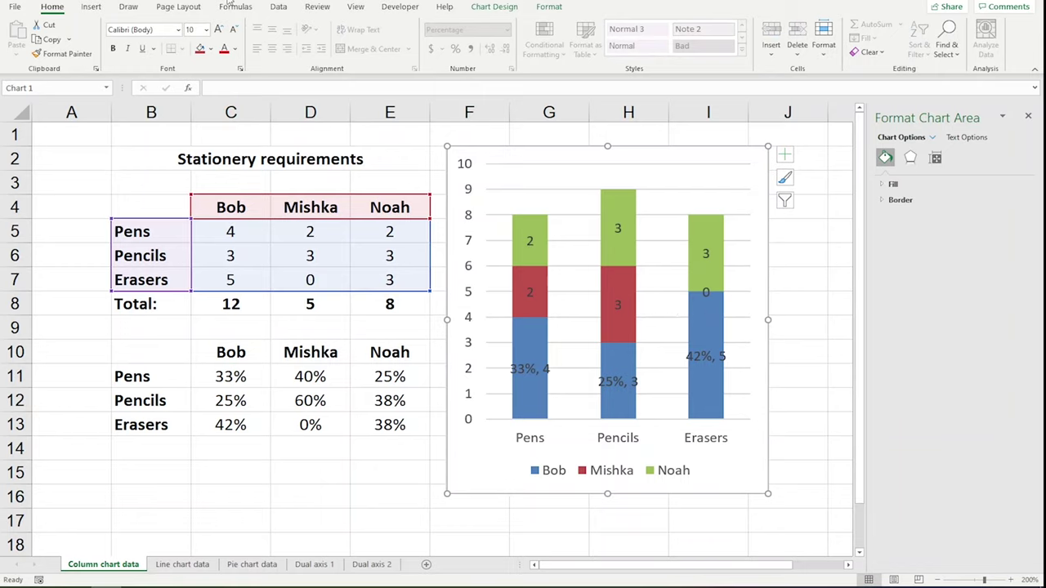
- Remove all data labels from the stacked column chart and close the Format pane
{"action": "left_click", "coordinate": [530, 369]}
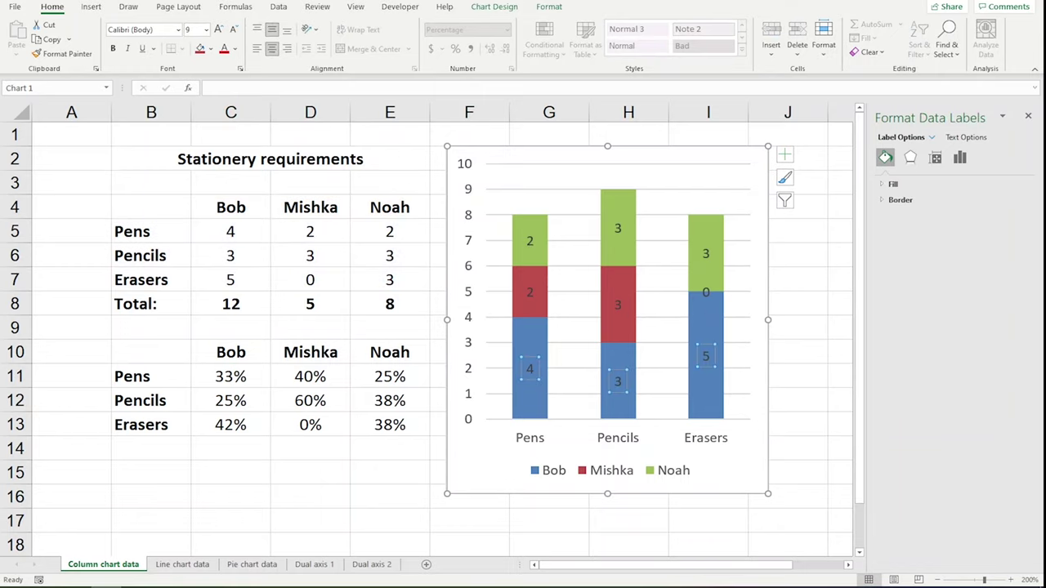
{"action": "key", "text": "ctrl+z"}
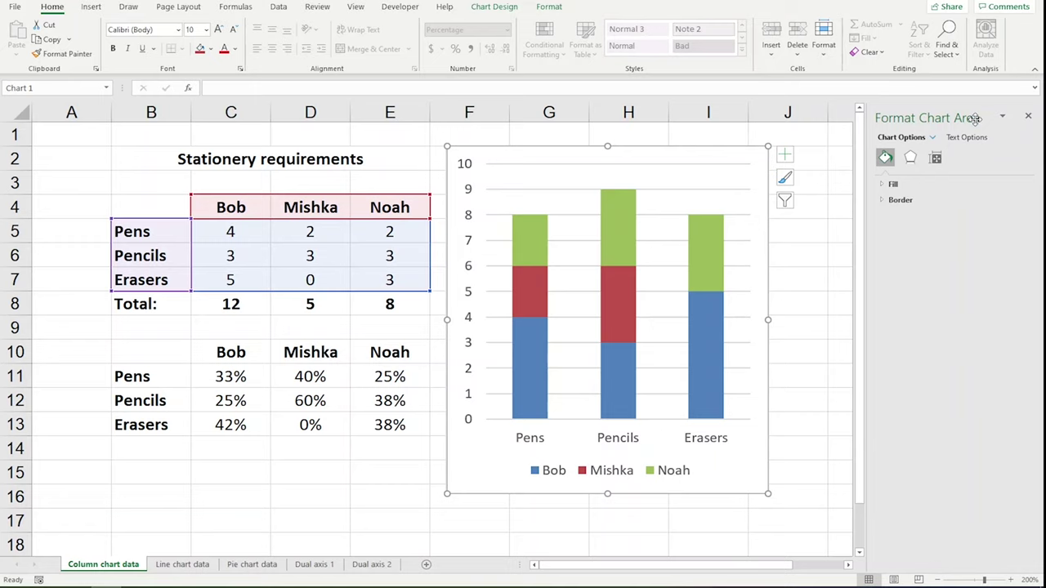
{"action": "left_click", "coordinate": [1028, 116]}
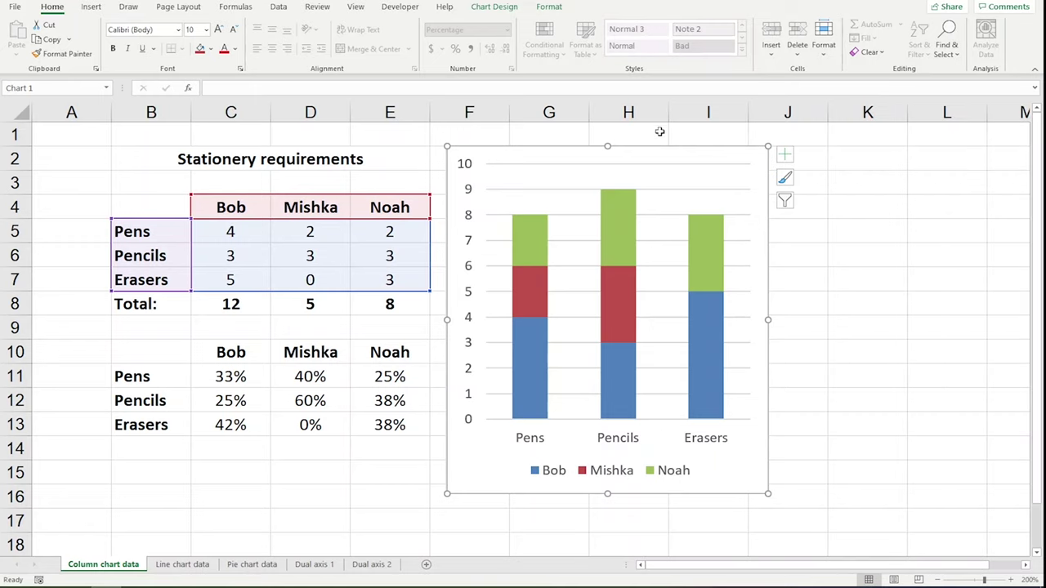
{"action": "left_click", "coordinate": [495, 7]}
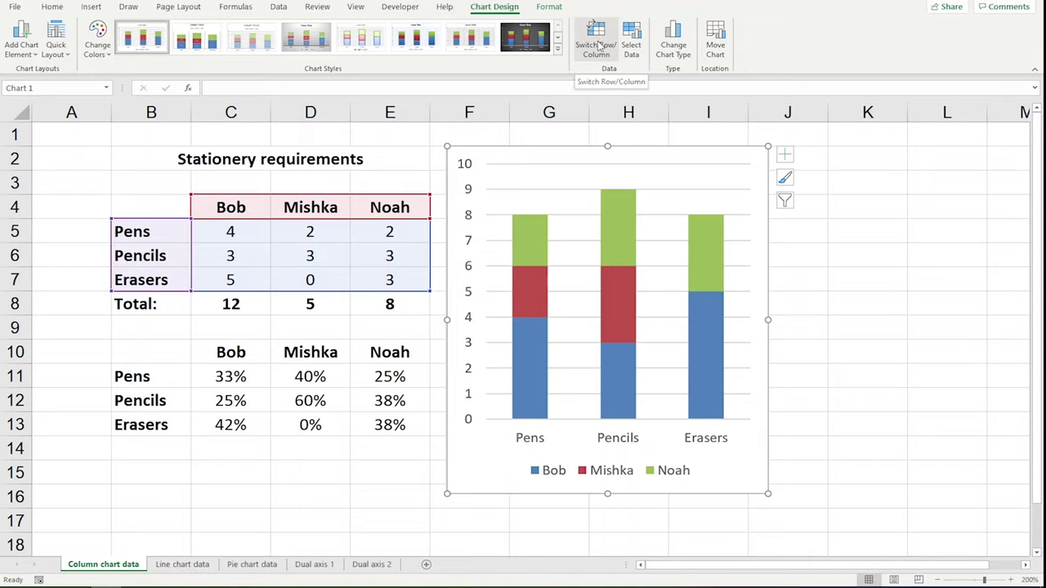
- Switch rows and columns so Bob, Mishka and Noah each get one stacked bar
{"action": "left_click", "coordinate": [598, 49]}
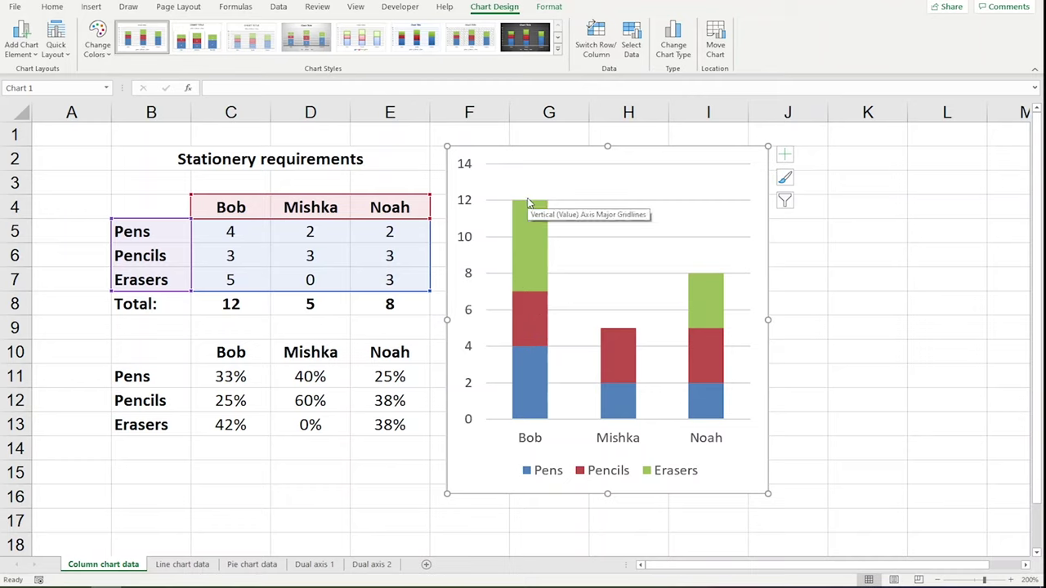
{"action": "mouse_move", "coordinate": [623, 339]}
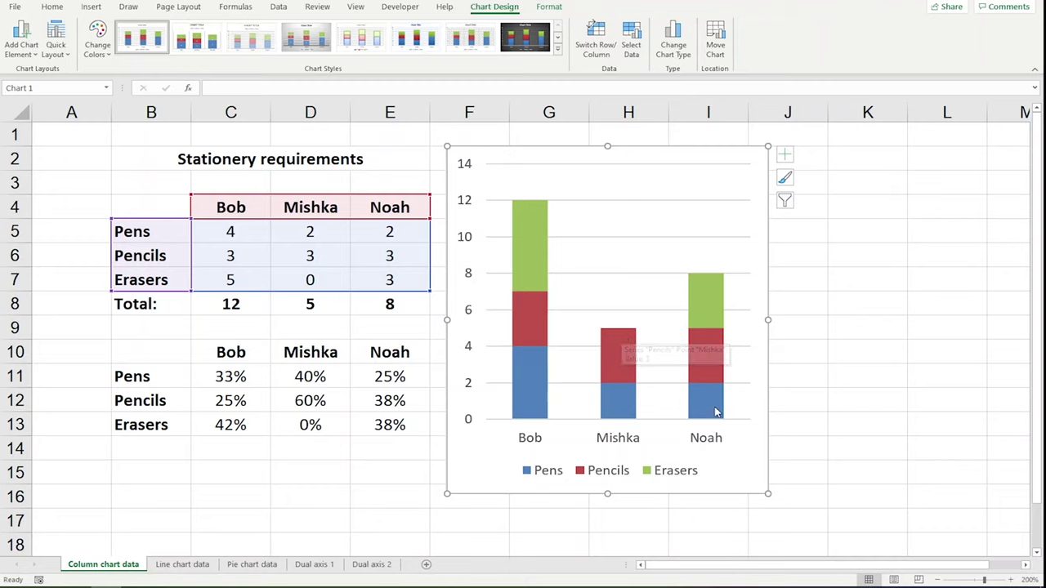
{"action": "mouse_move", "coordinate": [716, 299]}
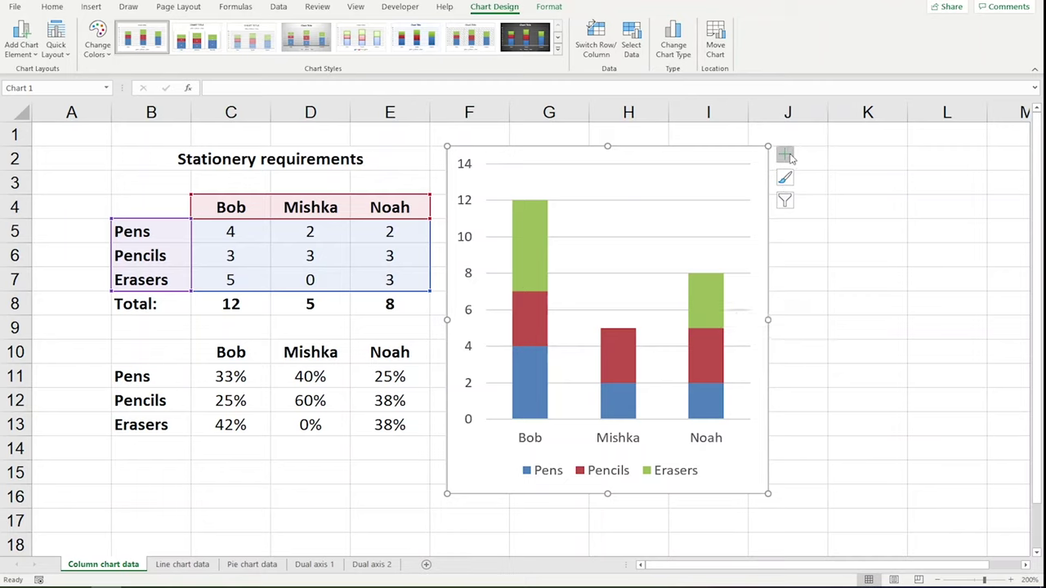
- Add data labels to every segment of the stacked column chart
{"action": "left_click", "coordinate": [785, 154]}
{"action": "left_click", "coordinate": [814, 205]}
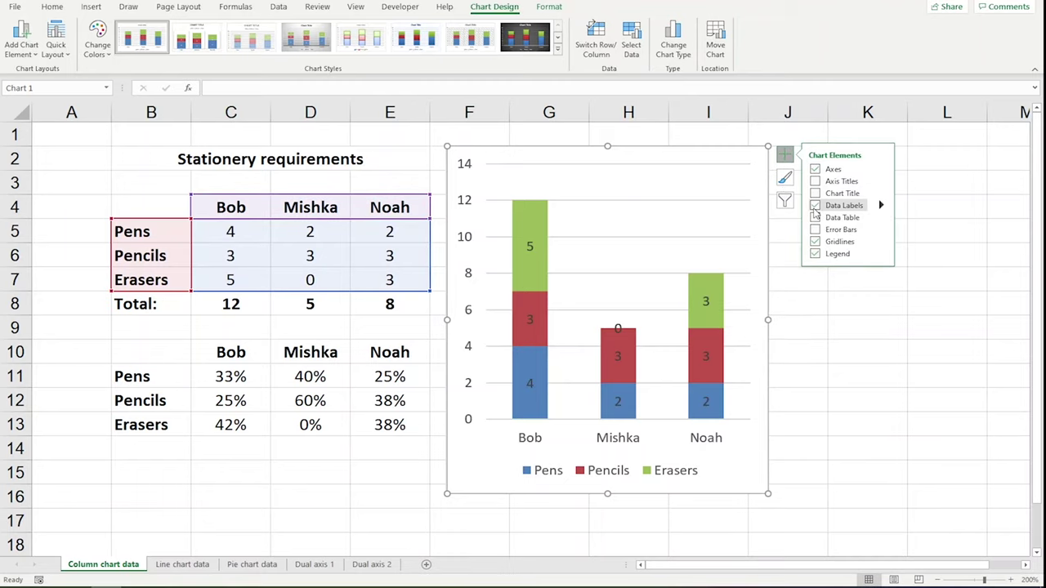
{"action": "mouse_move", "coordinate": [879, 208]}
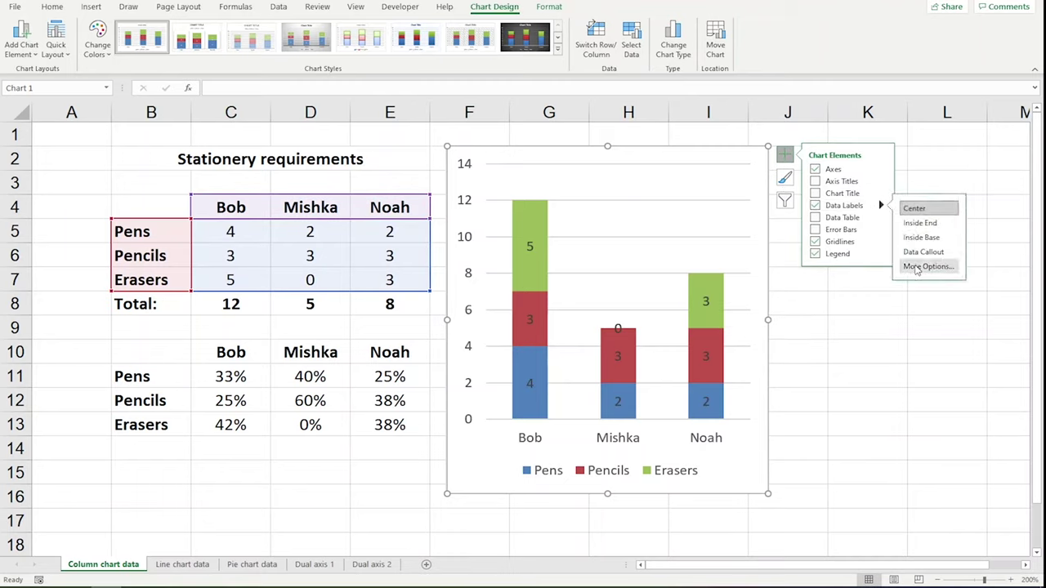
{"action": "left_click", "coordinate": [875, 264]}
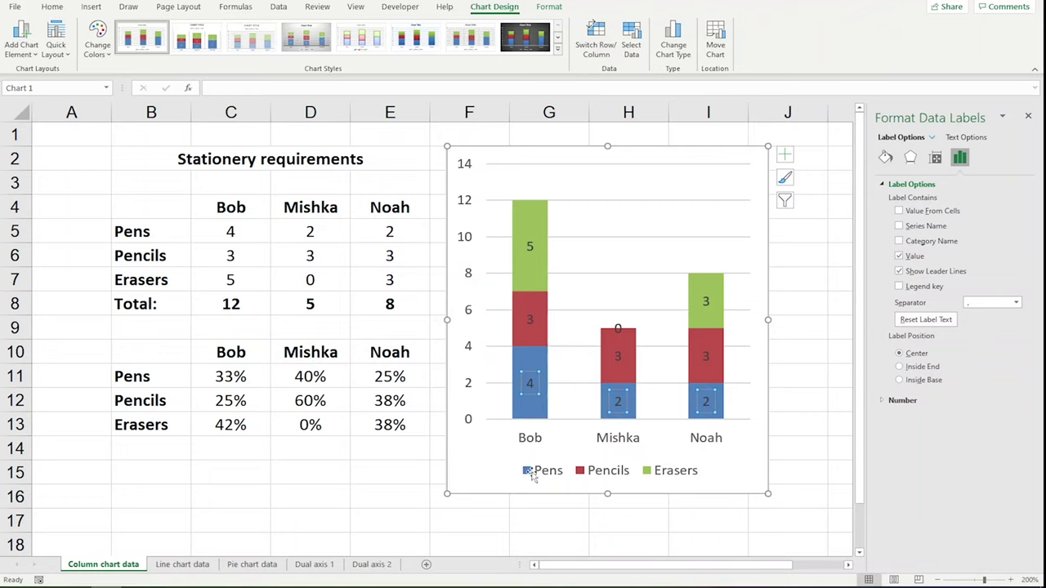
- Make the Pens labels show only the percentages from C11:E11 (33%, 40%, 25%)
{"action": "left_click", "coordinate": [900, 212]}
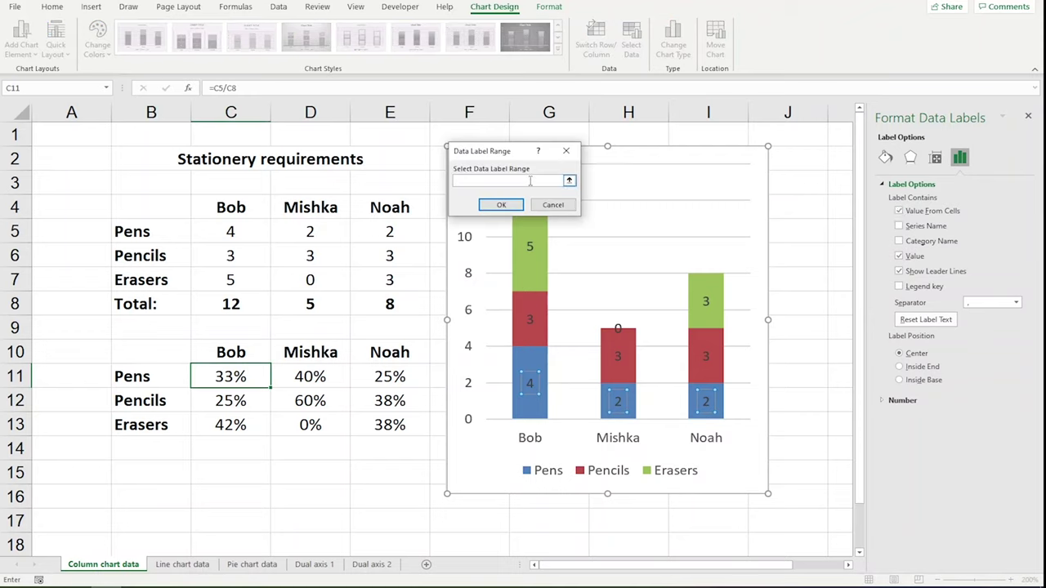
{"action": "left_click_drag", "start_coordinate": [230, 381], "coordinate": [369, 377]}
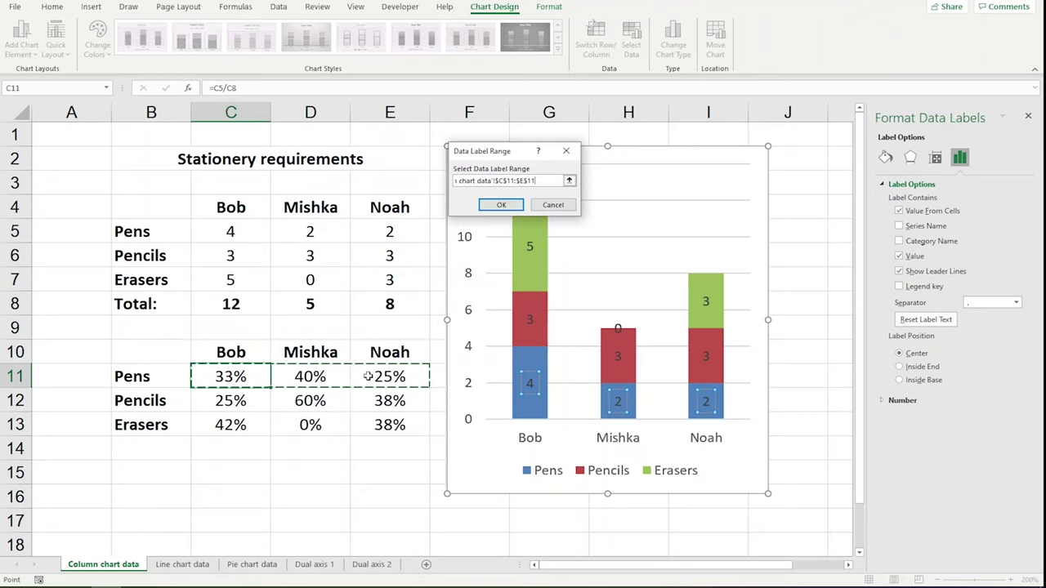
{"action": "left_click", "coordinate": [500, 206]}
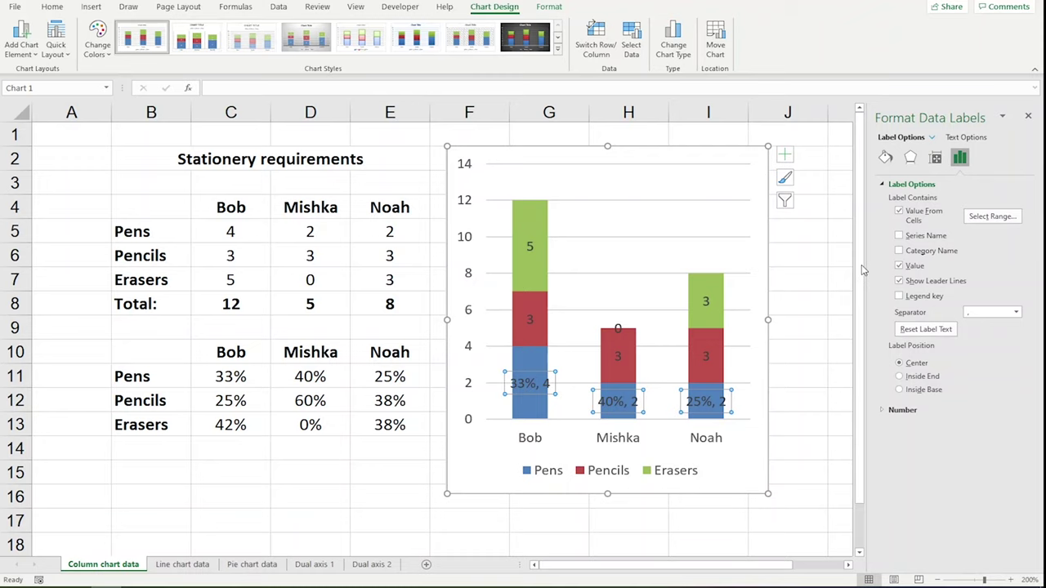
{"action": "left_click", "coordinate": [899, 267]}
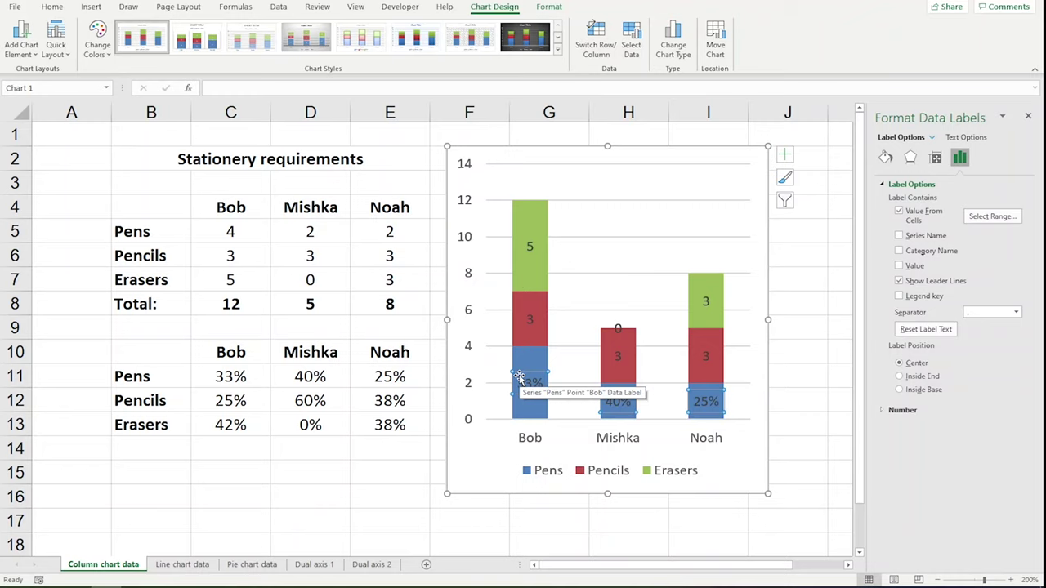
- Replace the Pencils labels' counts with the C12:E12 percentages (25%, 60%, 38%)
{"action": "left_click", "coordinate": [530, 318]}
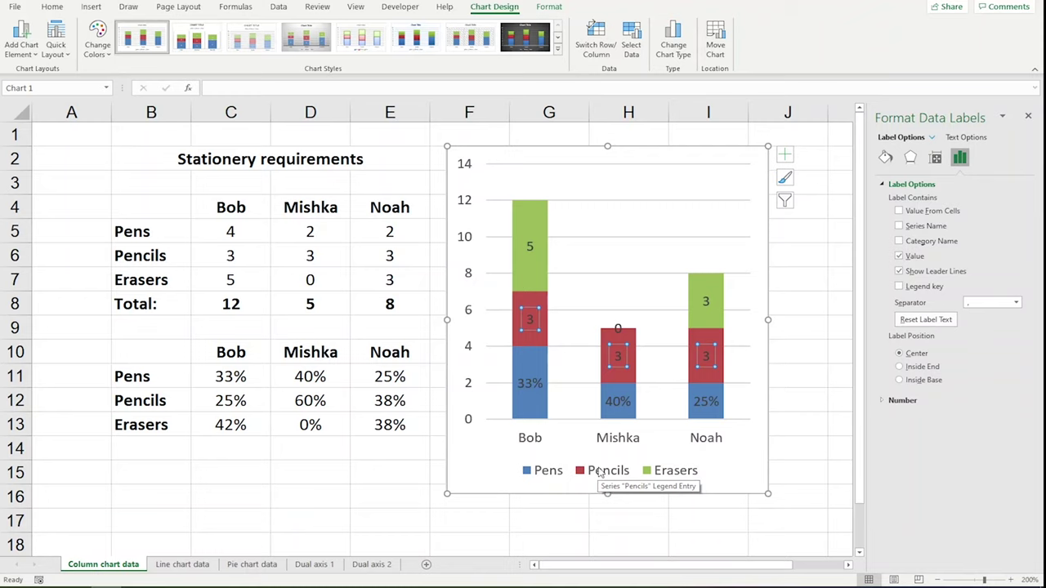
{"action": "left_click", "coordinate": [920, 213]}
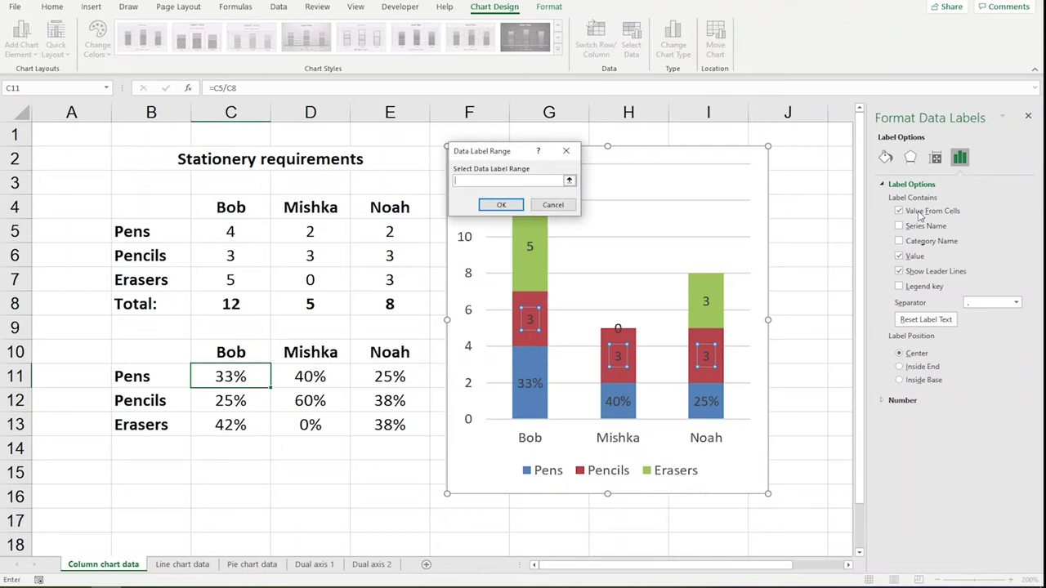
{"action": "left_click_drag", "start_coordinate": [231, 400], "coordinate": [390, 400]}
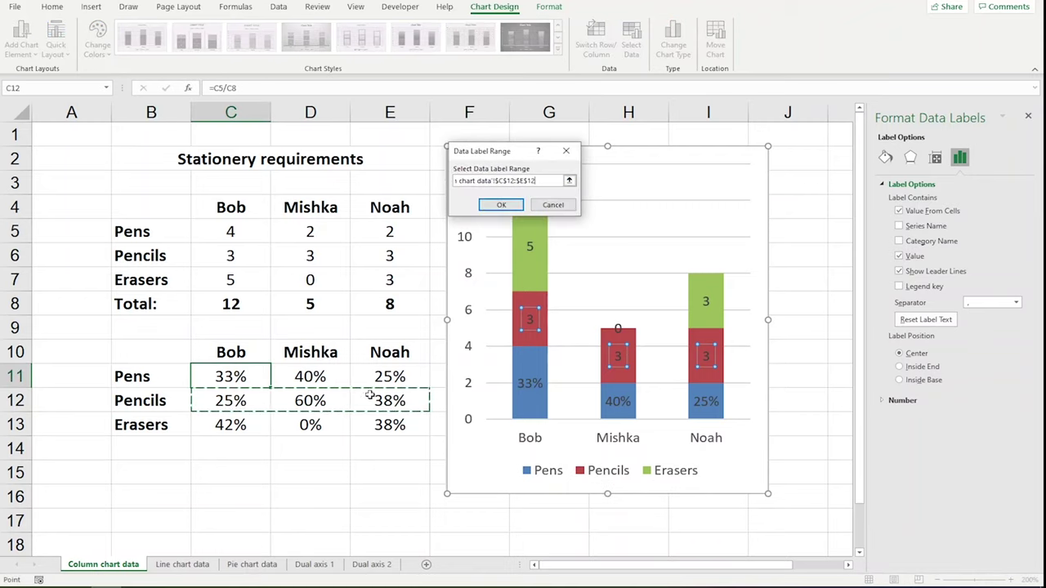
{"action": "left_click", "coordinate": [502, 205]}
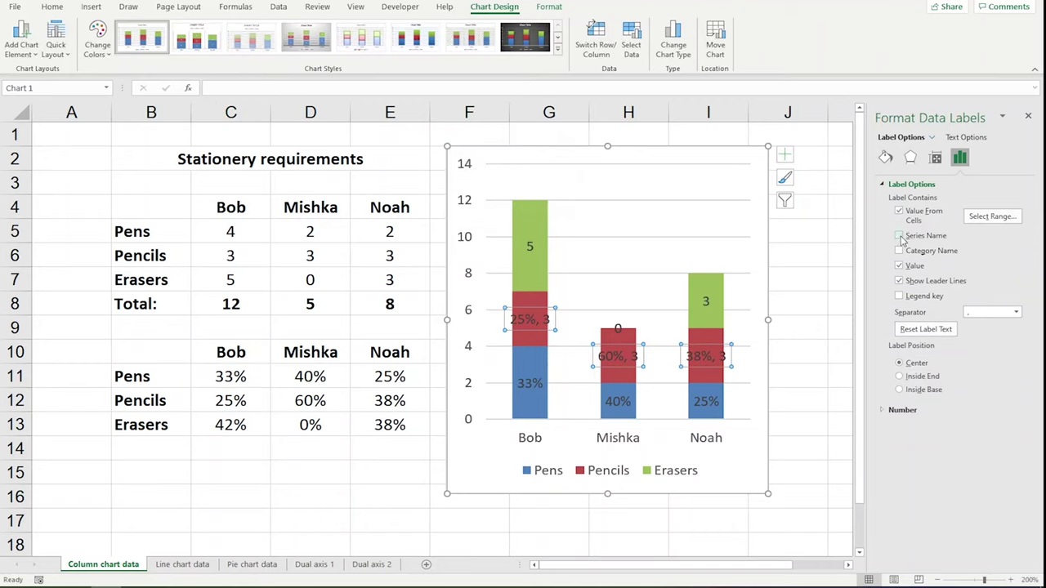
{"action": "left_click", "coordinate": [899, 267]}
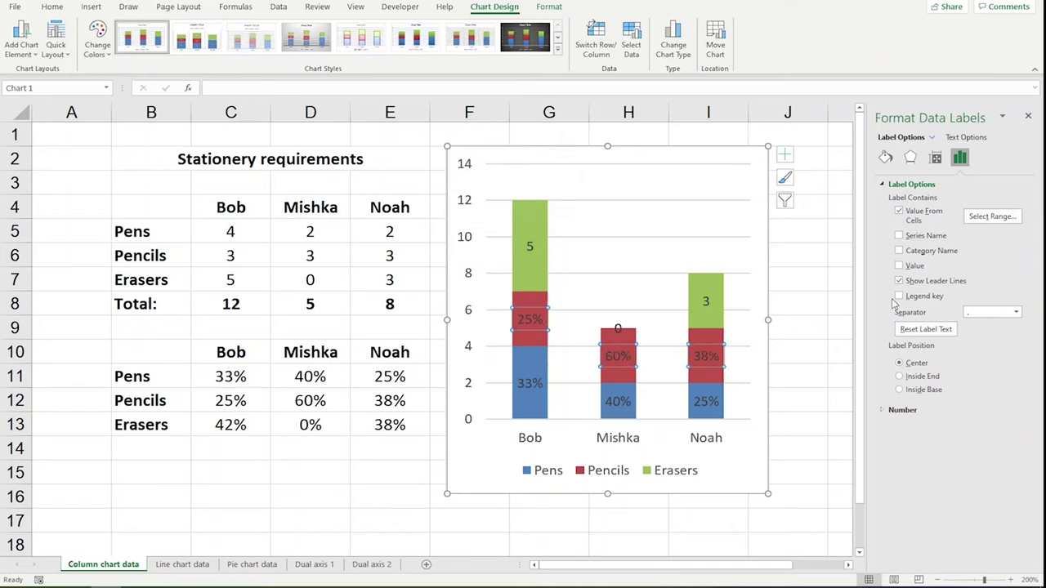
{"action": "left_click", "coordinate": [529, 244]}
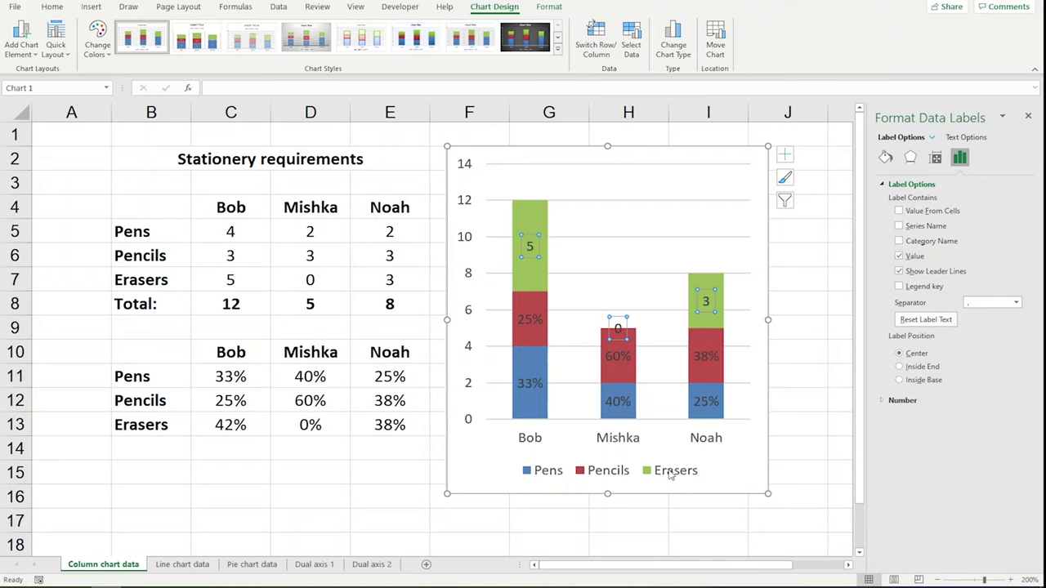
- Replace the Erasers labels' counts with the C13:E13 percentages (42%, 0%, 38%)
{"action": "left_click", "coordinate": [925, 211]}
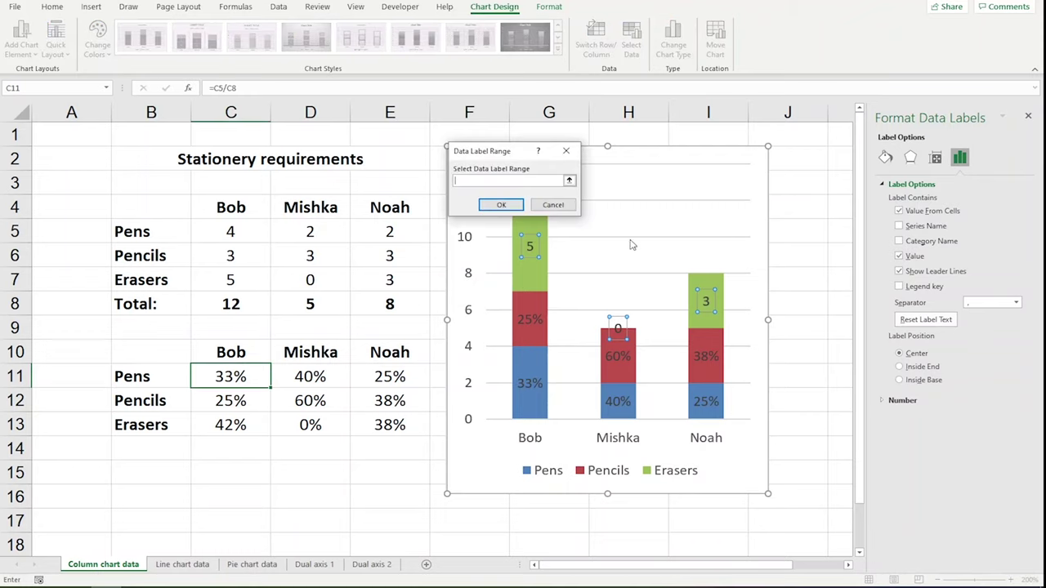
{"action": "left_click_drag", "start_coordinate": [226, 425], "coordinate": [390, 433]}
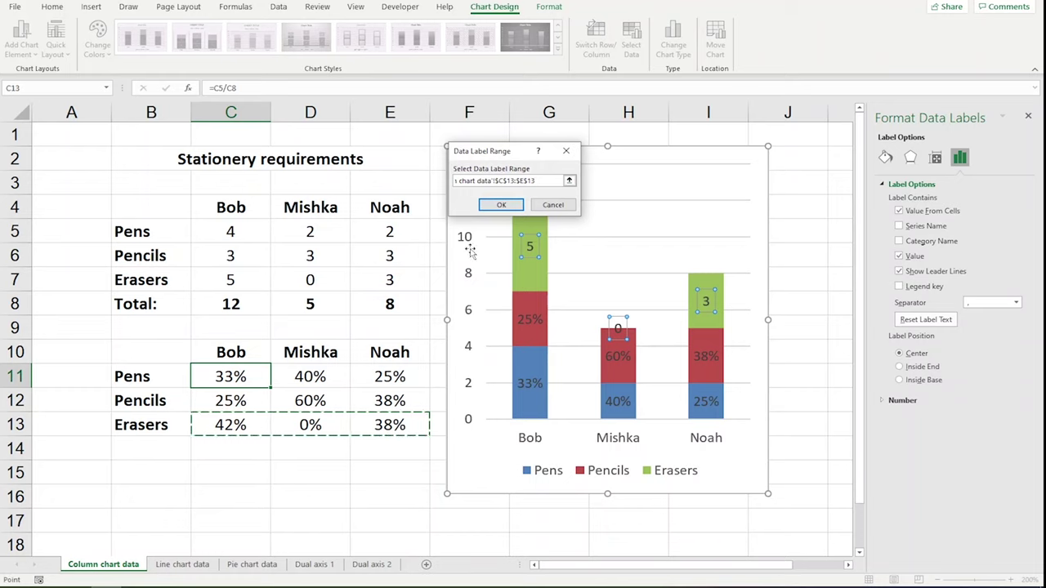
{"action": "left_click", "coordinate": [499, 205]}
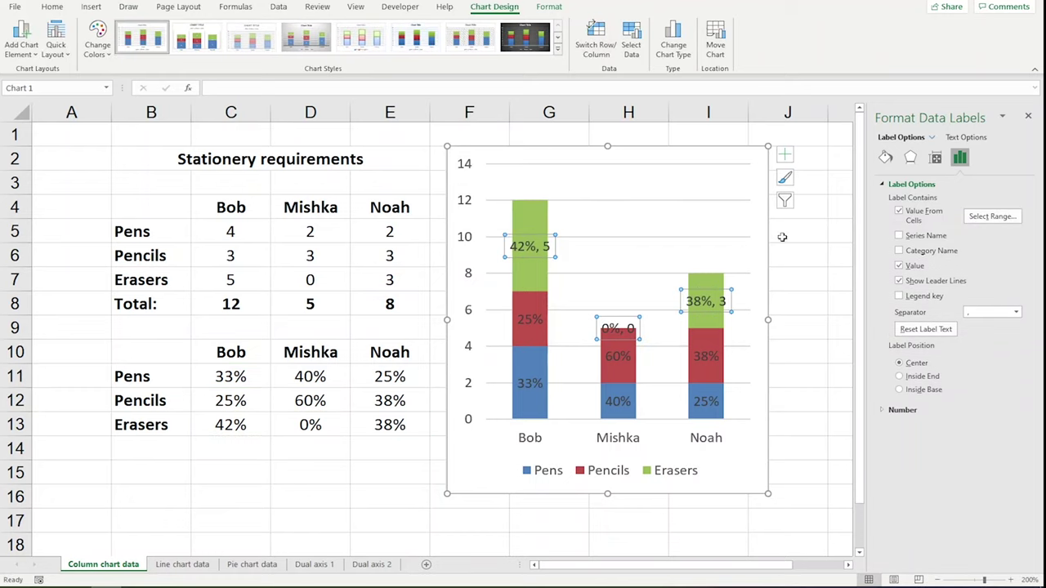
{"action": "left_click", "coordinate": [899, 266]}
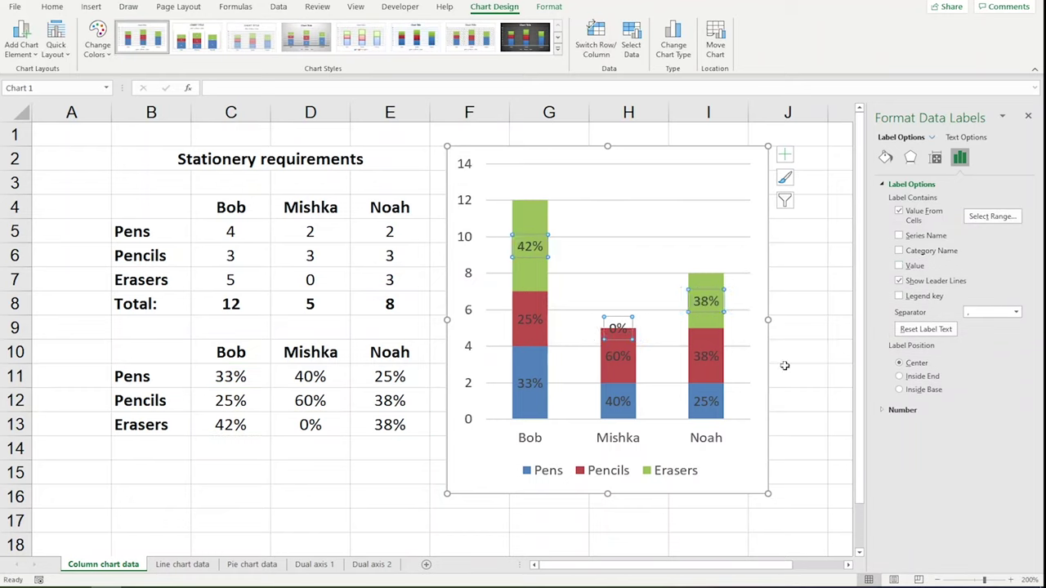
{"action": "left_click", "coordinate": [784, 366]}
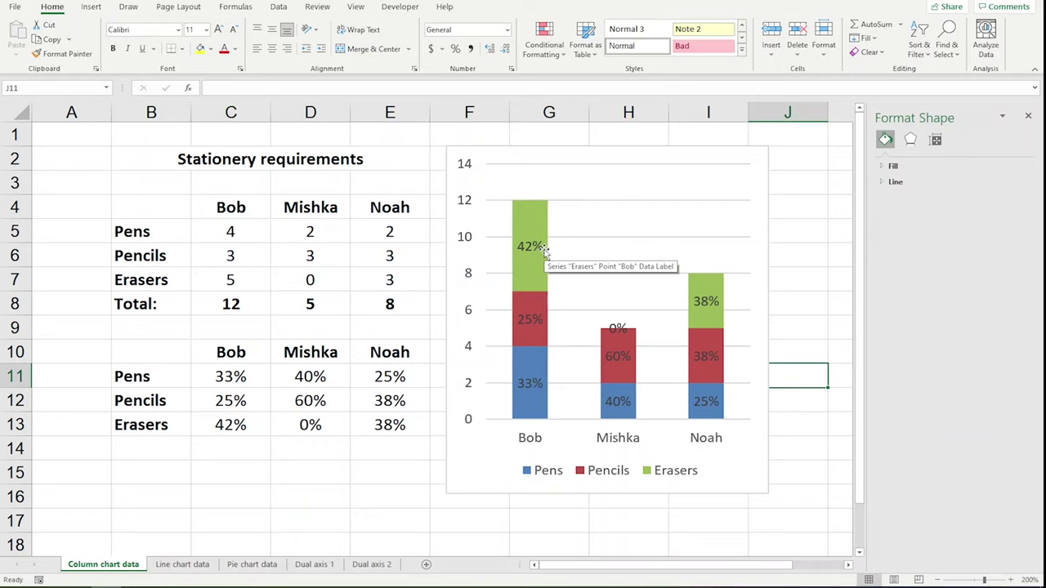
{"action": "left_click_drag", "start_coordinate": [235, 376], "coordinate": [238, 423]}
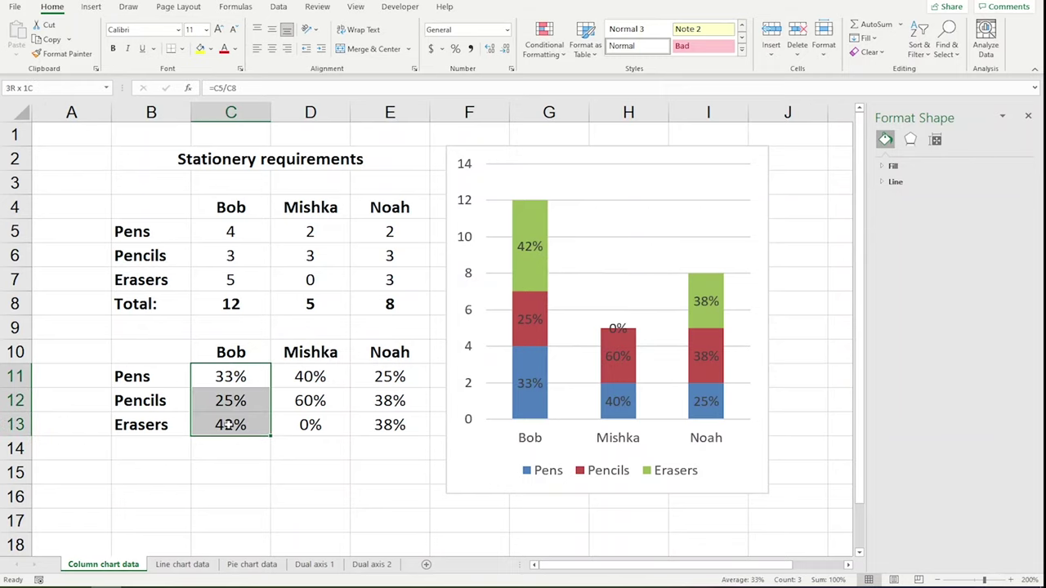